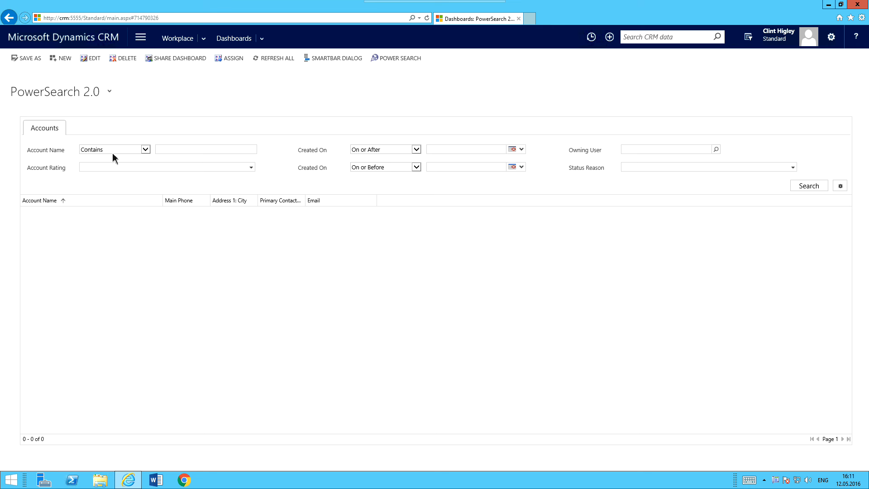
- List all accounts without filters, and search for accounts whose Account Name begins with "m"
left_click(805, 185)
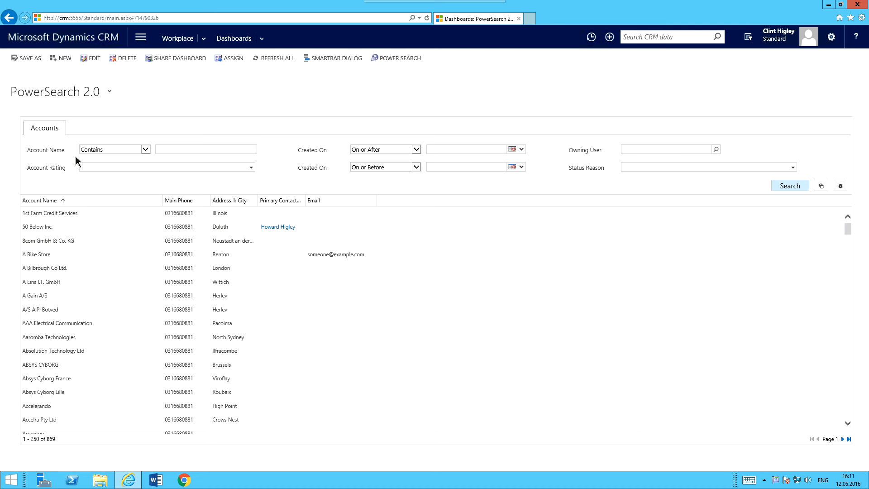
left_click(145, 149)
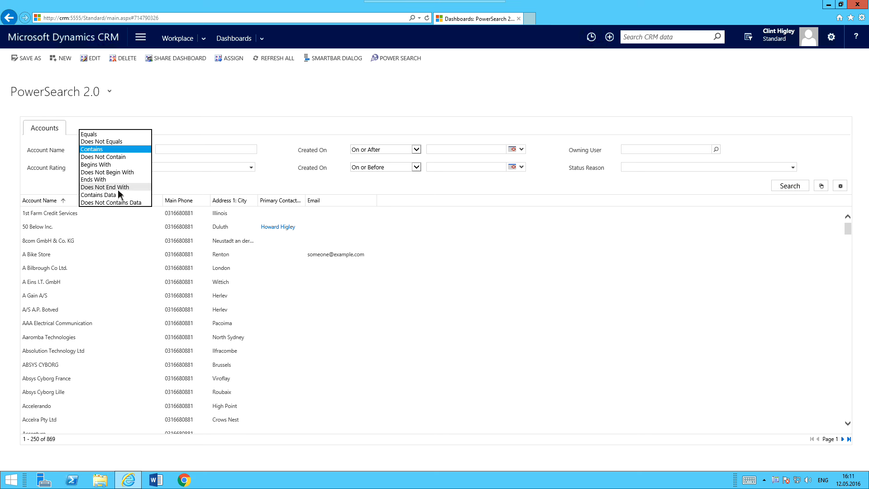
left_click(103, 156)
left_click(159, 149)
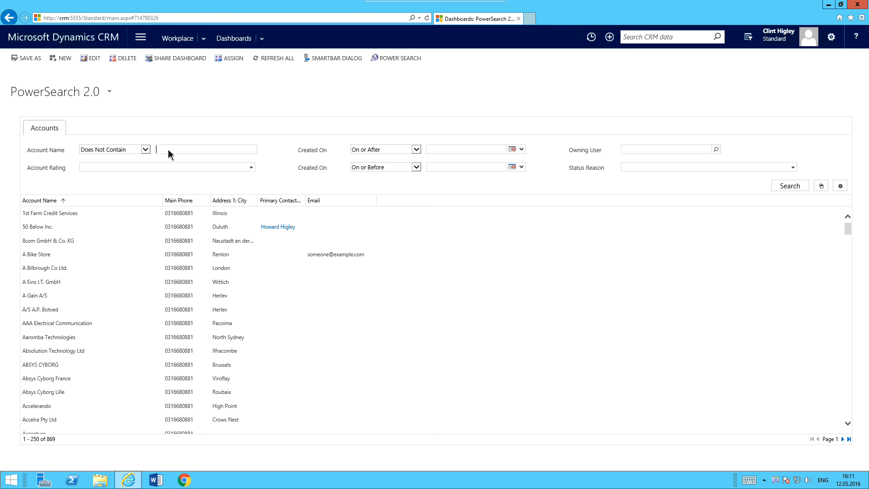
left_click(145, 149)
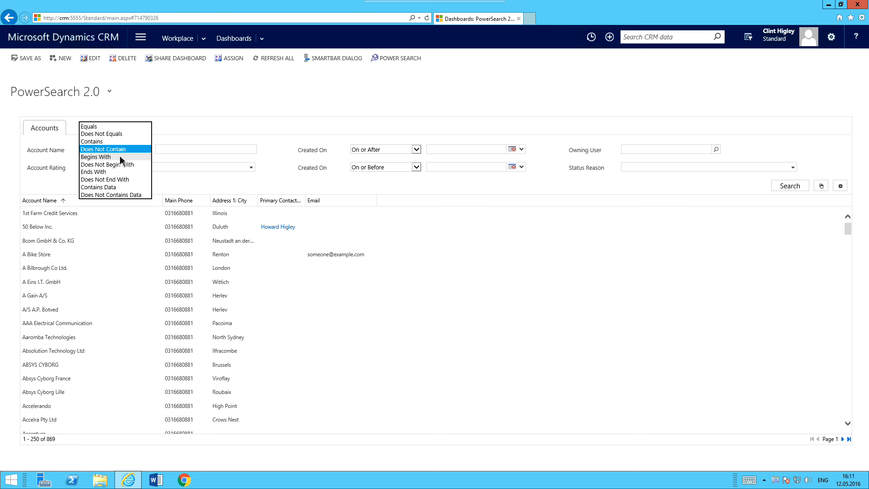
left_click(163, 152)
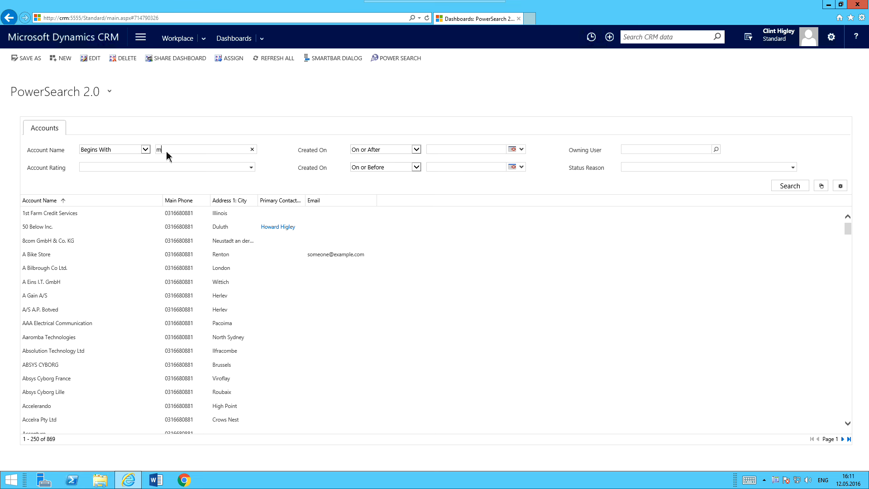
left_click(783, 186)
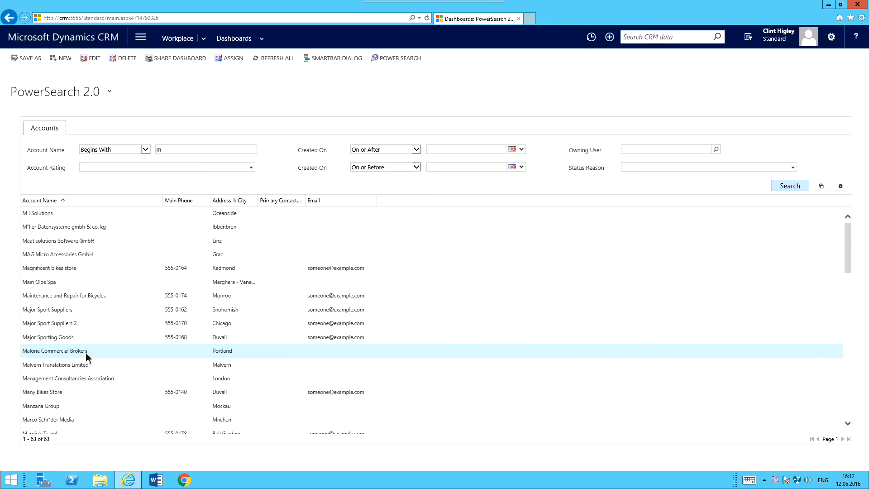
- Clear the Account Name filter text and review the operators offered for the first Created On filter
left_click(254, 152)
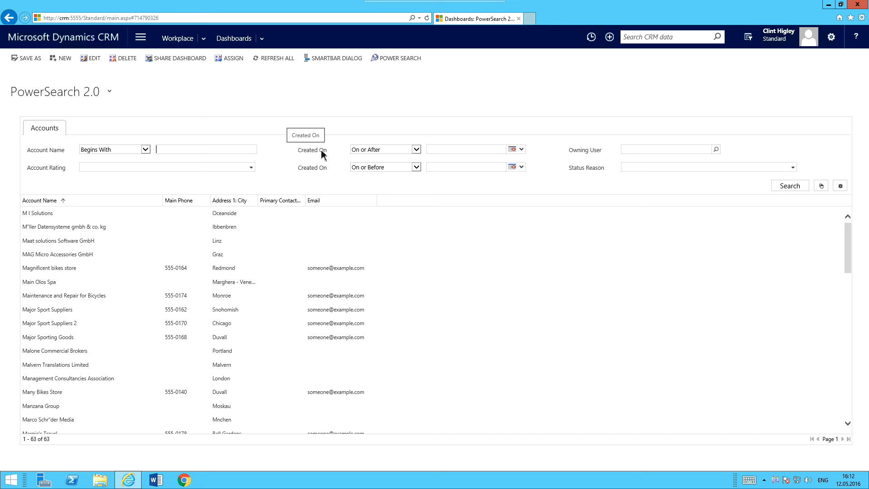
left_click(416, 150)
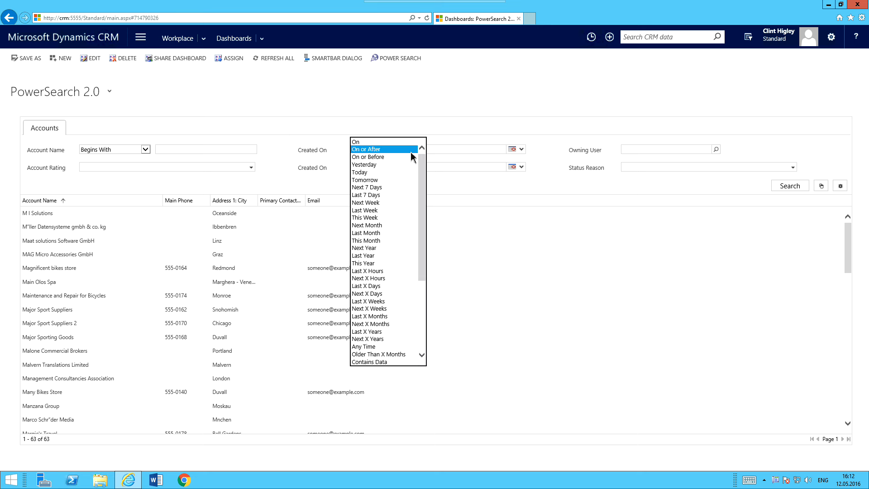
left_click_drag(425, 263, 453, 140)
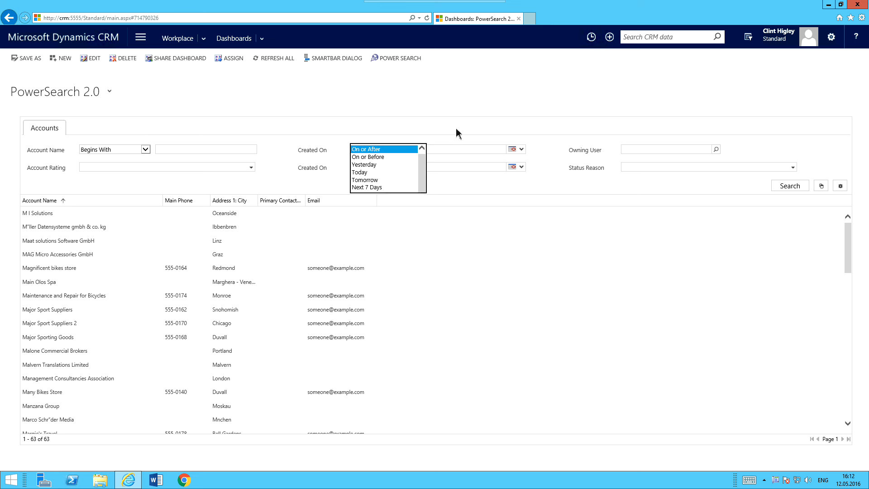
left_click(456, 134)
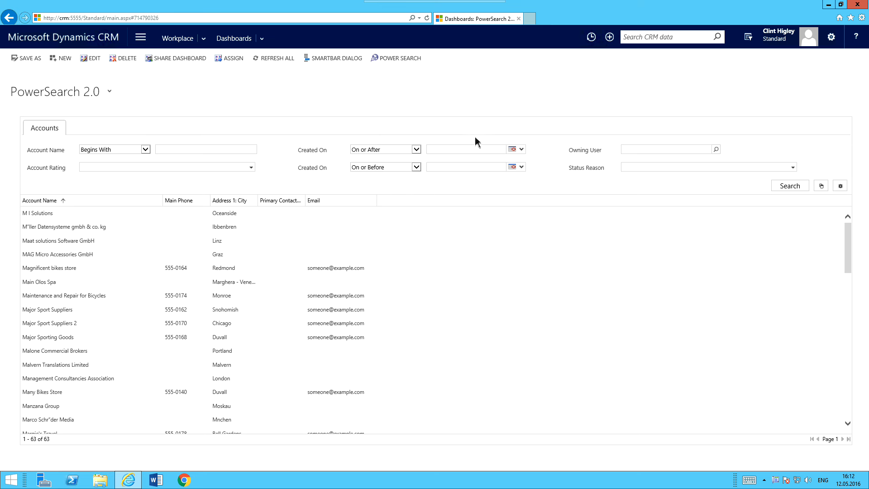
- Set the first Created On filter, with the On or After operator, to 1/1/2009
left_click(521, 149)
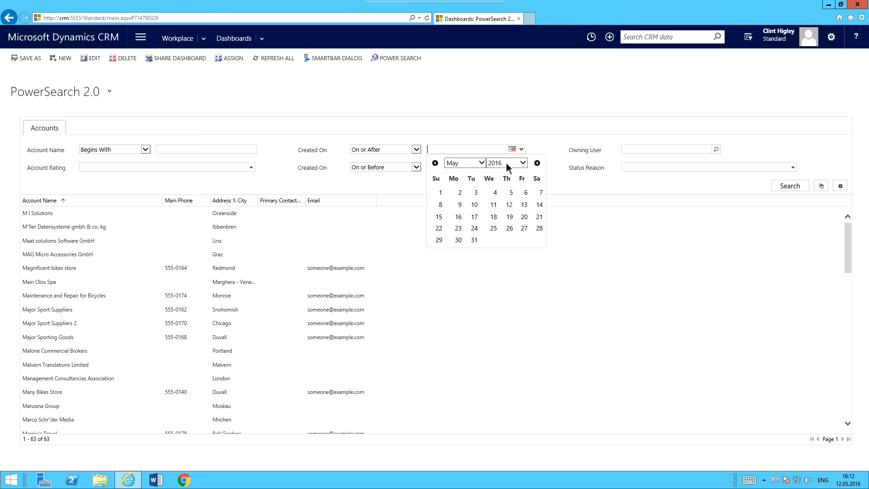
left_click(509, 168)
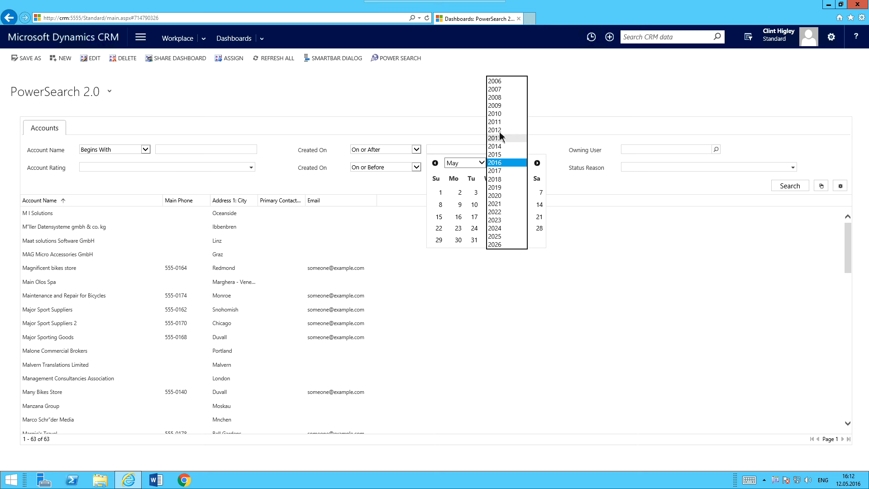
left_click(497, 106)
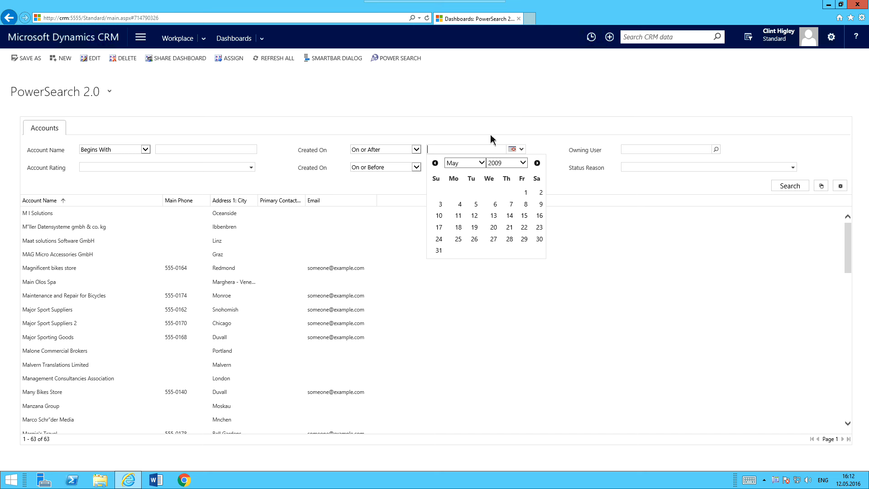
left_click(476, 164)
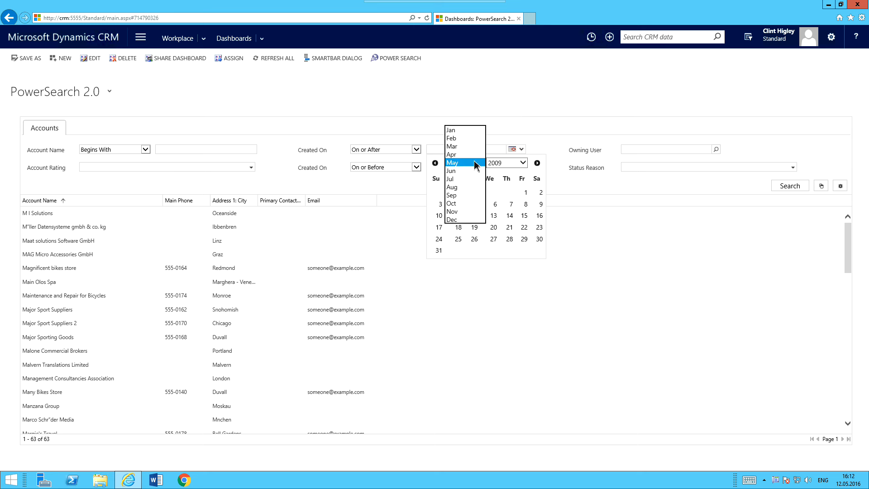
left_click(468, 130)
left_click(511, 192)
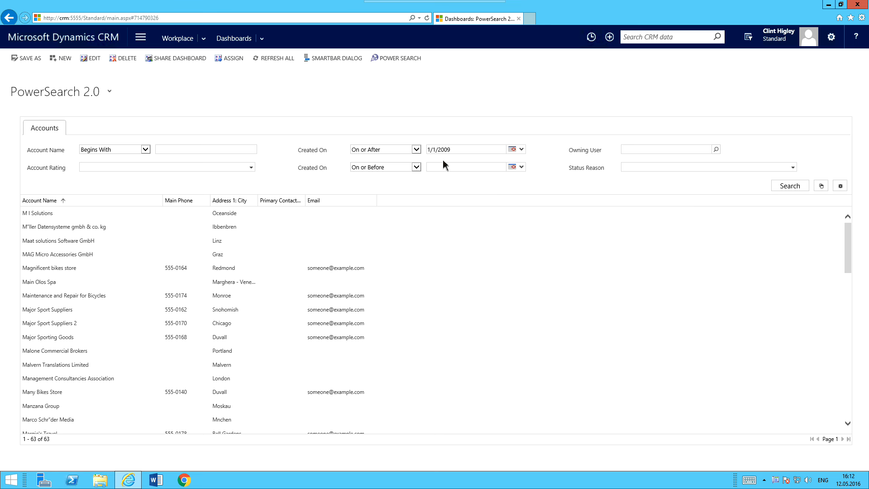
left_click(521, 151)
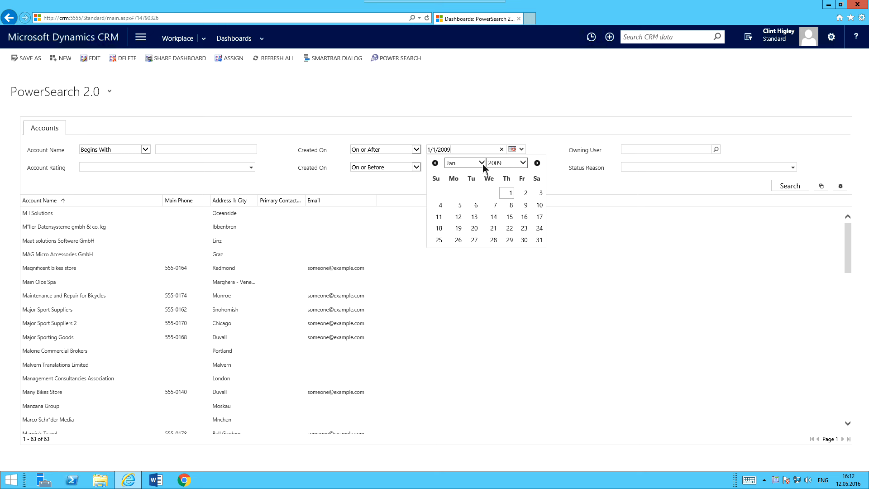
left_click(488, 132)
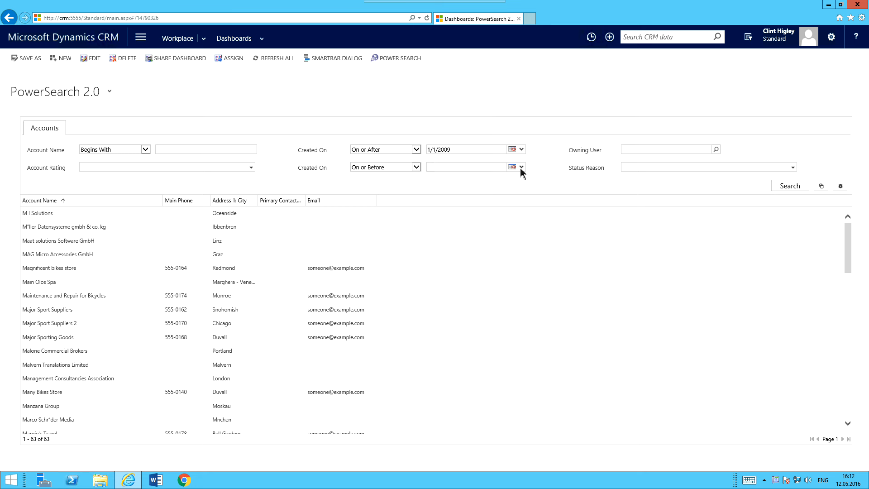
- Set the On or Before Created On filter to 12/31/2009 and run the account search
left_click(521, 168)
left_click(503, 183)
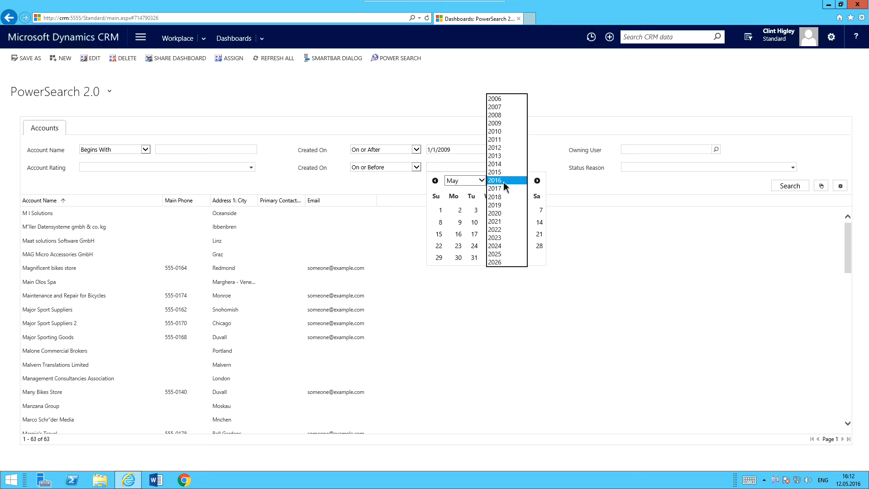
left_click(497, 123)
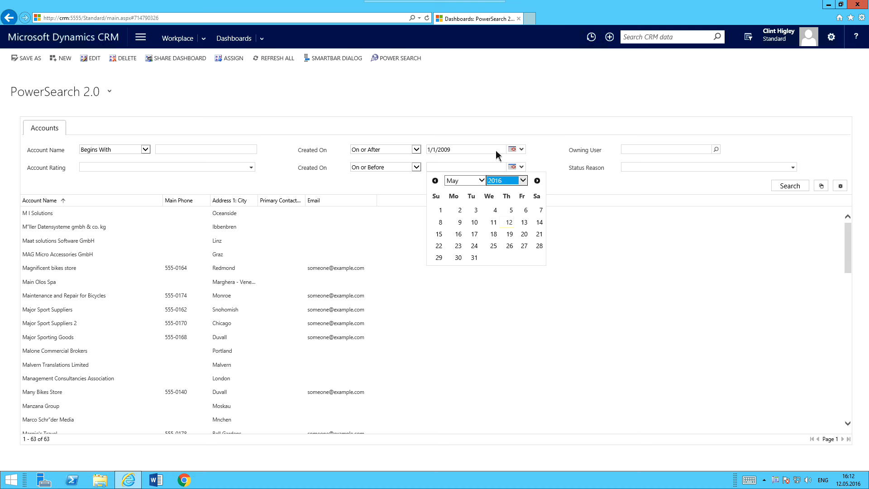
left_click(483, 180)
left_click(464, 237)
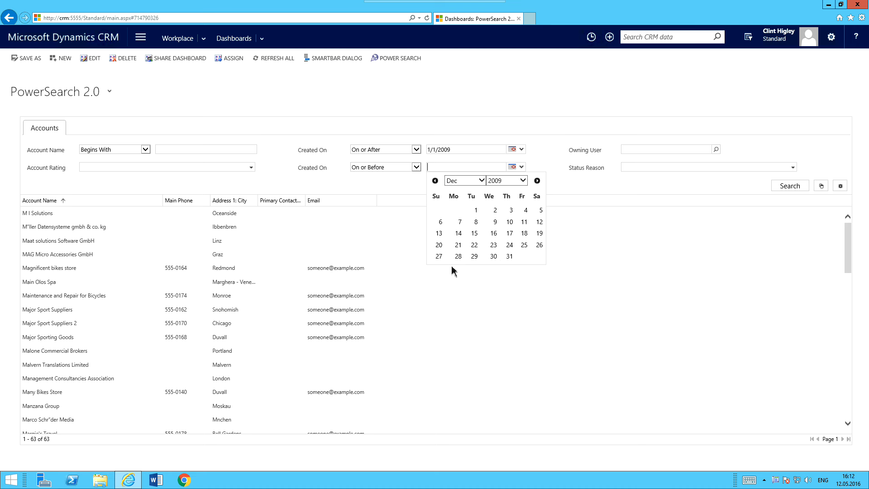
left_click(510, 258)
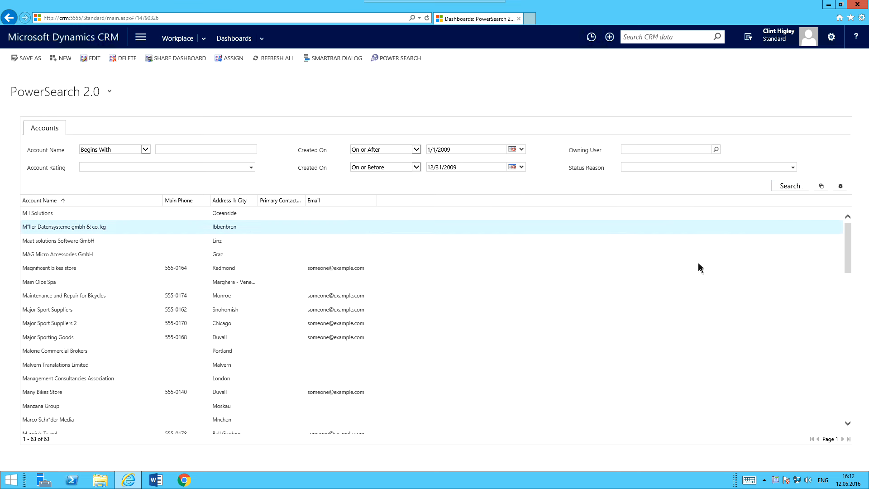
left_click(797, 187)
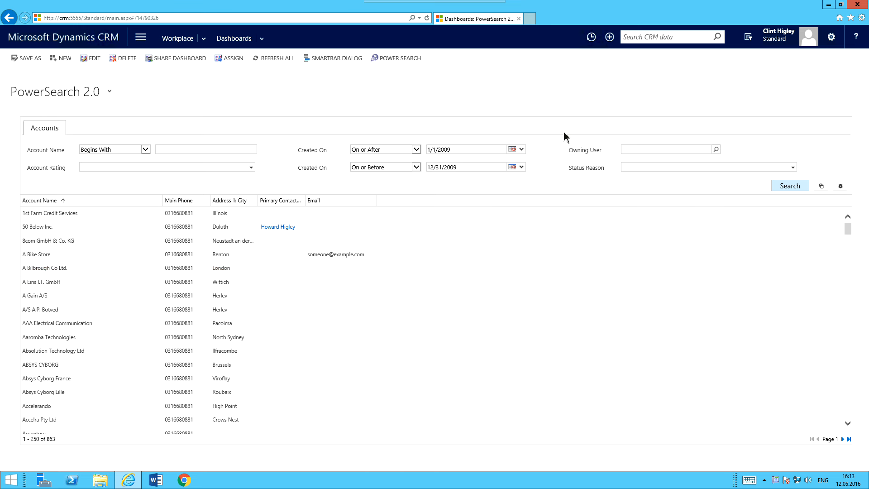
- Clear the dates from both Created On filters
left_click(503, 150)
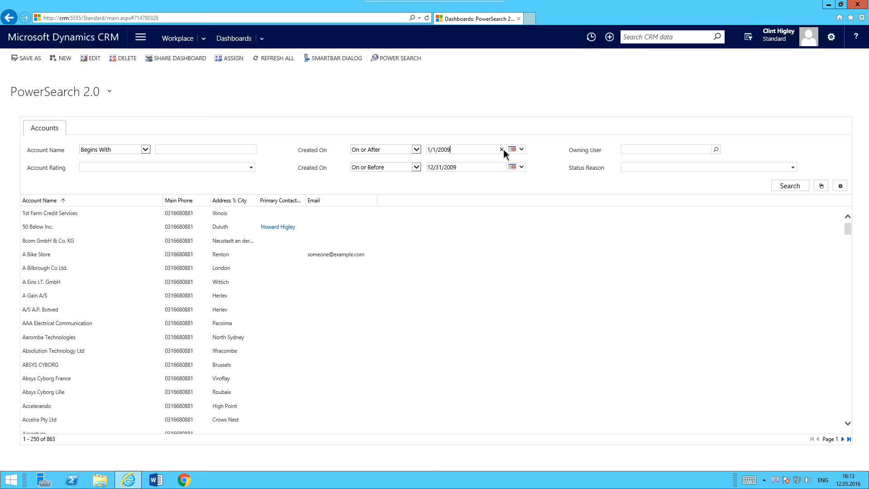
left_click(502, 149)
left_click(502, 167)
- Search for accounts owned by the preselected lookup user, and narrow the search to account names beginning with "m"
left_click(716, 150)
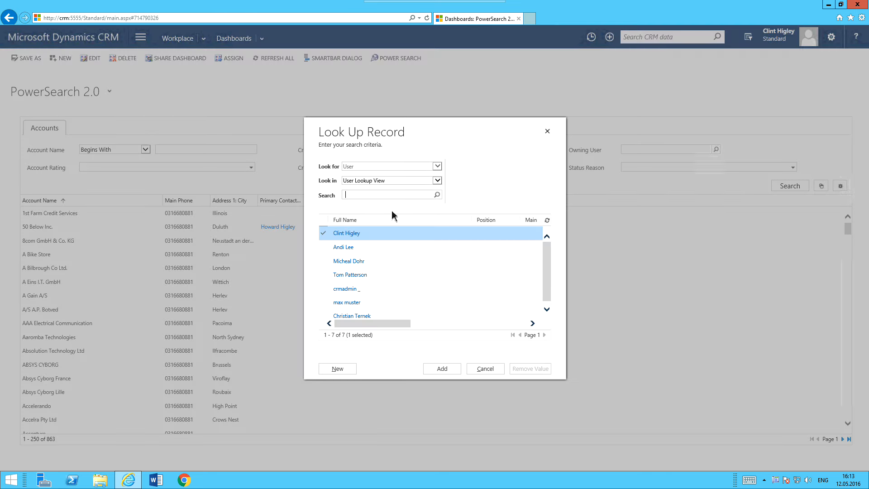
left_click(445, 368)
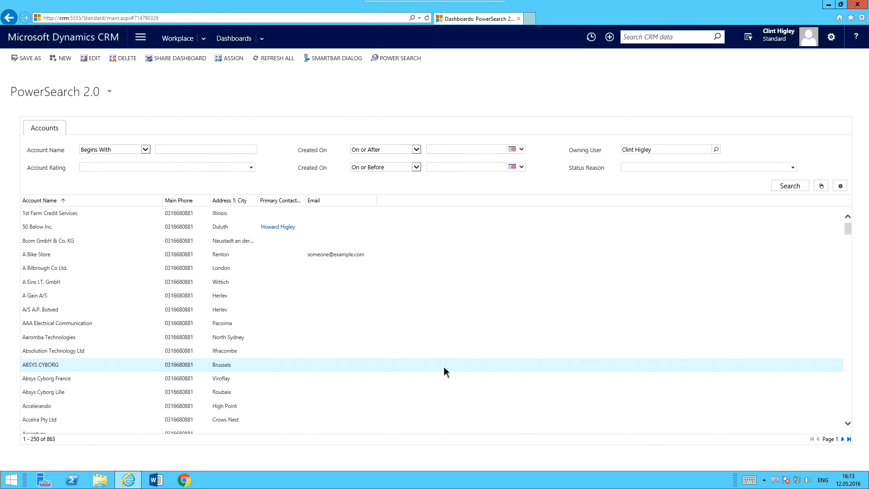
left_click(790, 191)
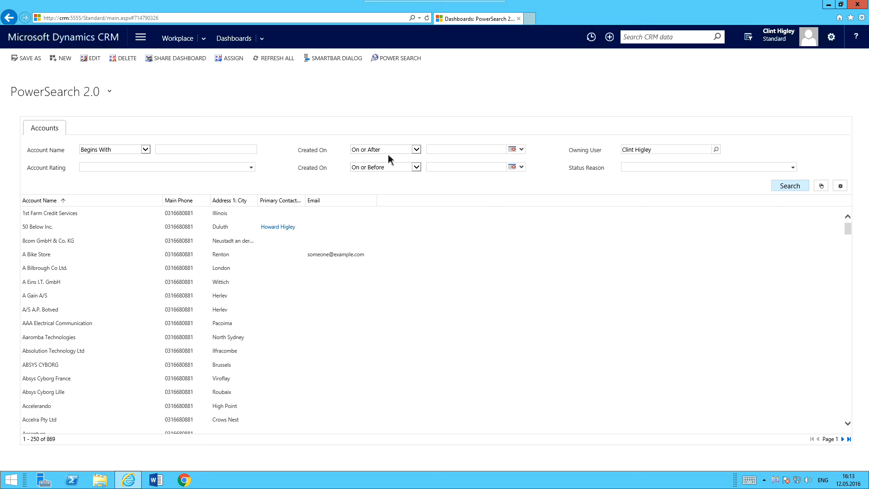
left_click(185, 149)
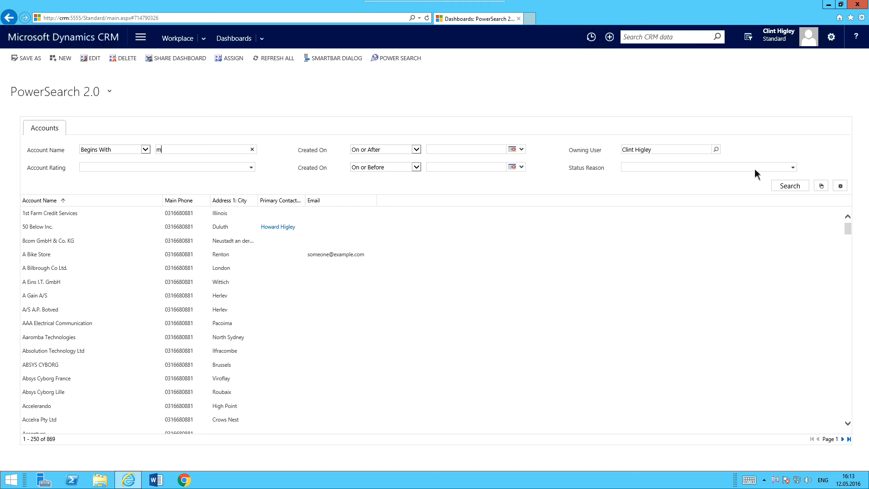
left_click(790, 186)
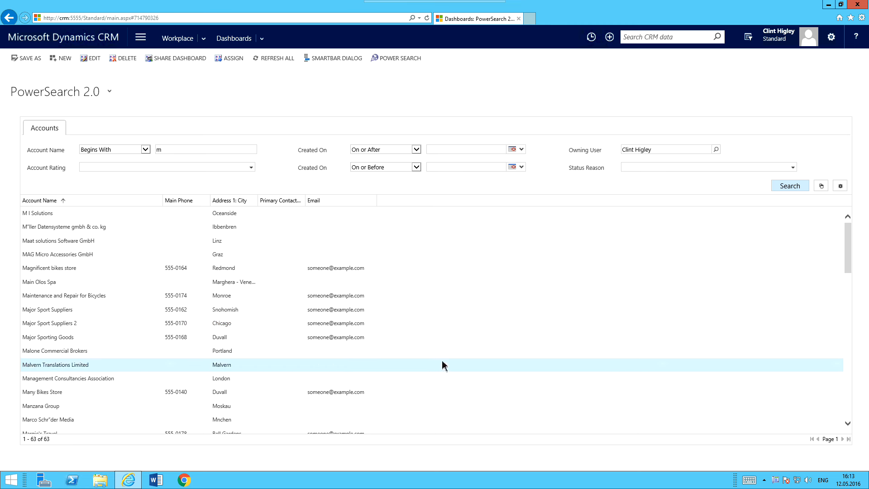
- Clear the Owning User and Account Name filters, and search for accounts with the Account Rating VIP Account
left_click(657, 152)
left_click(706, 150)
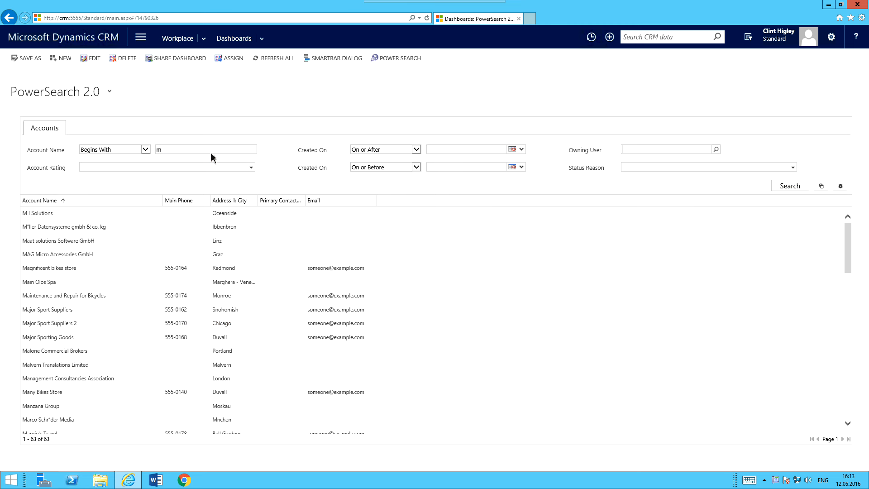
left_click(250, 169)
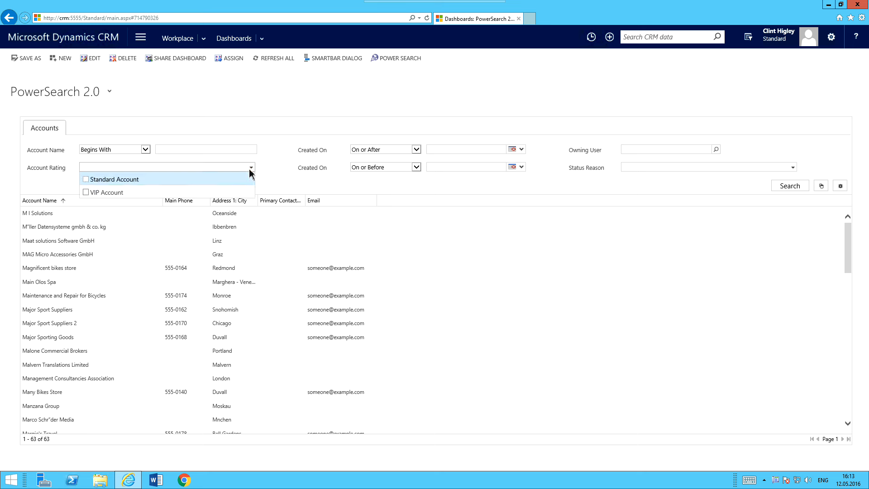
left_click(86, 193)
left_click(790, 186)
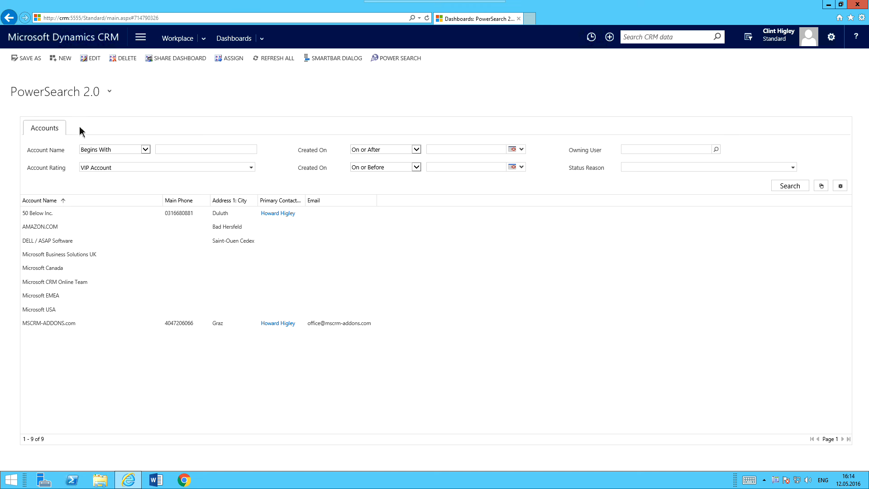
- Open the PowerSearch configuration list and start a new configuration for the Invoice entity
left_click(840, 186)
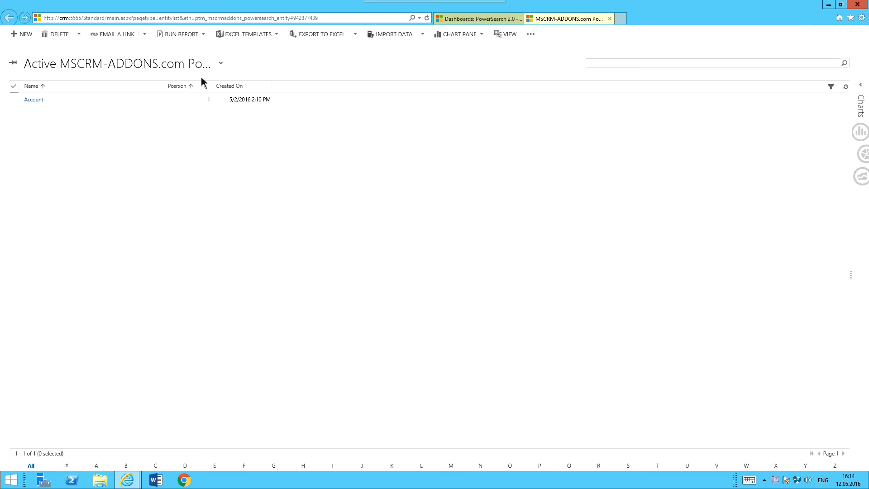
left_click(24, 35)
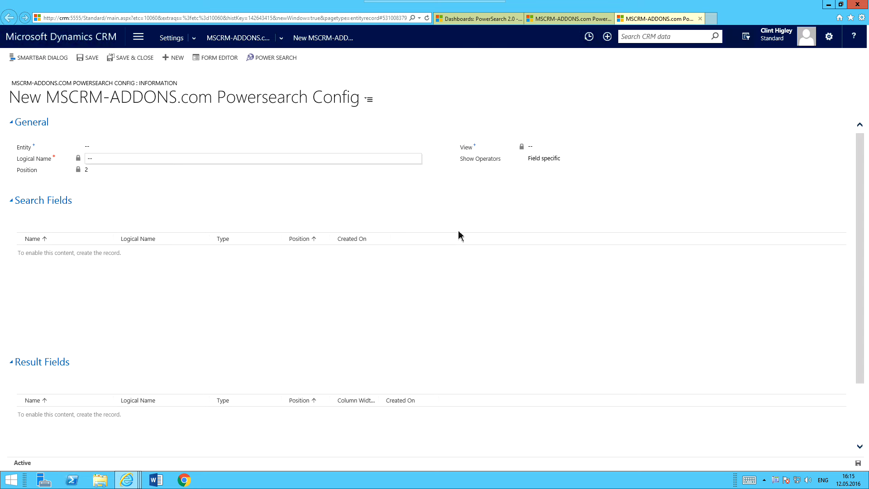
left_click(107, 147)
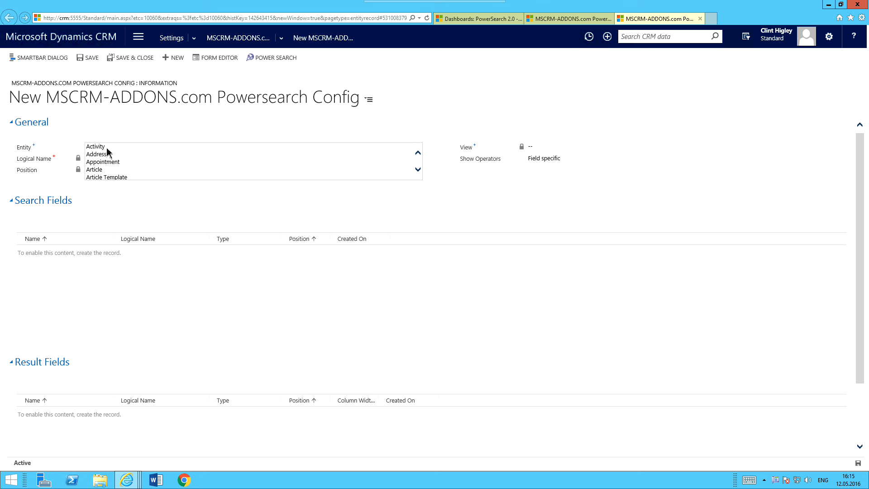
key("i")
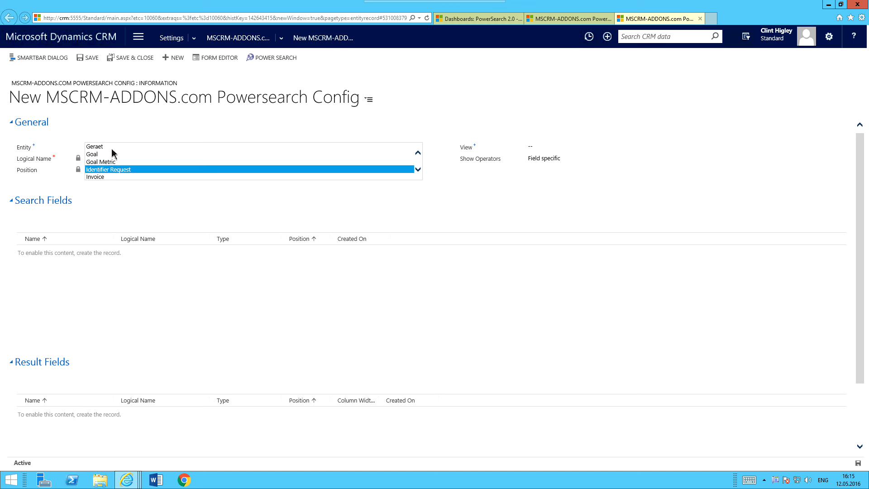
left_click(105, 176)
left_click(104, 176)
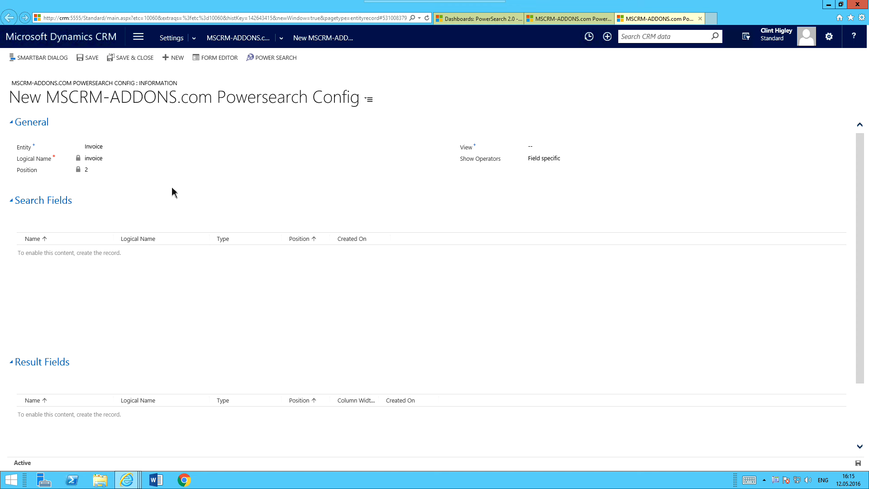
- Set the Invoice configuration's view to All Invoices, keep Show Operators at Field specific, and save the record
left_click(544, 149)
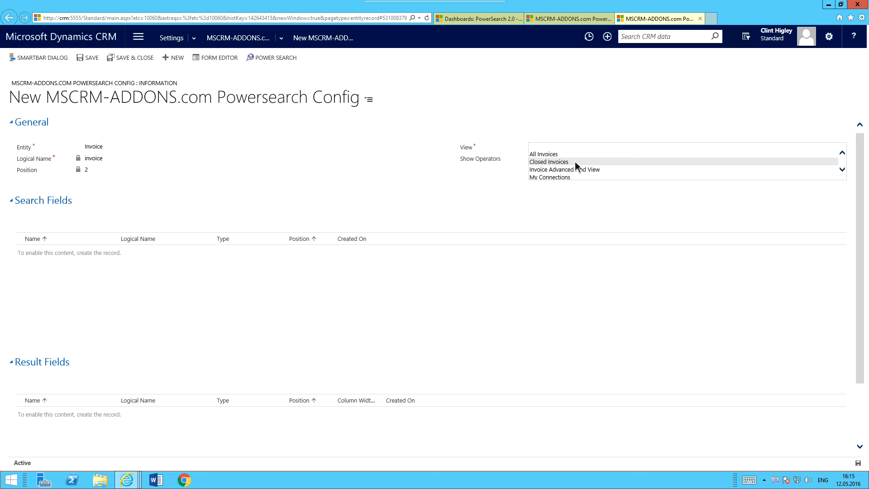
left_click(841, 169)
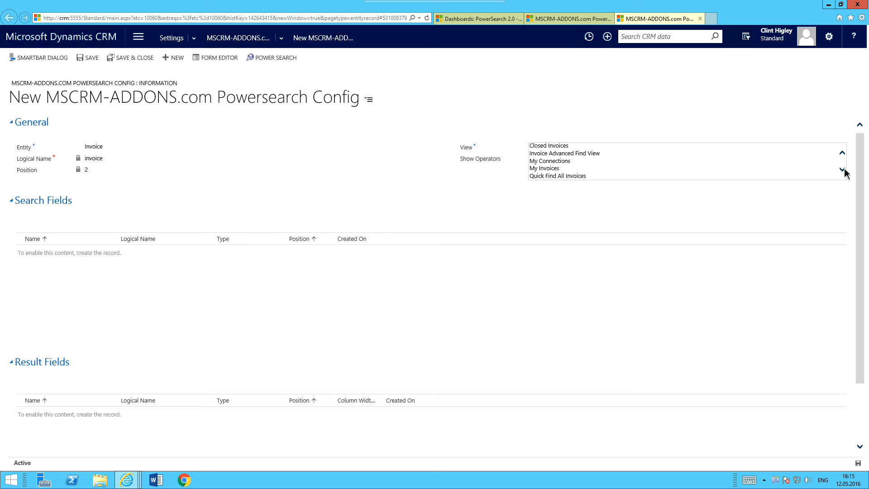
left_click(842, 154)
left_click(841, 154)
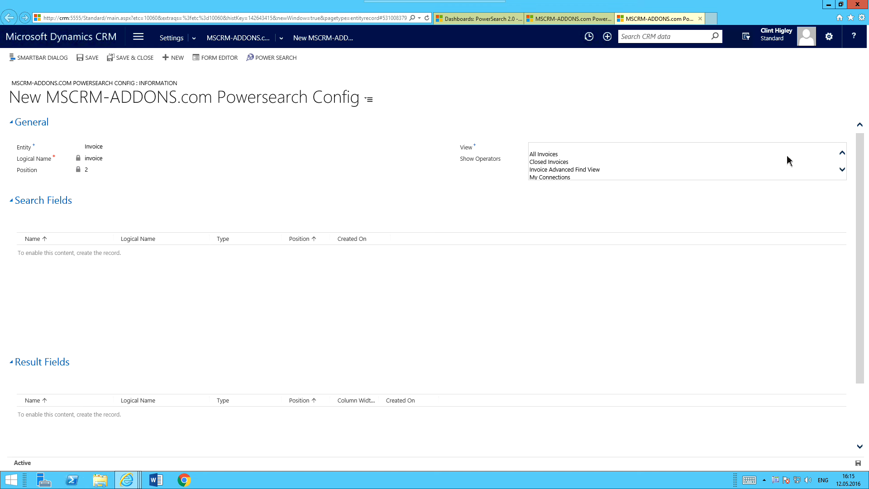
left_click(630, 153)
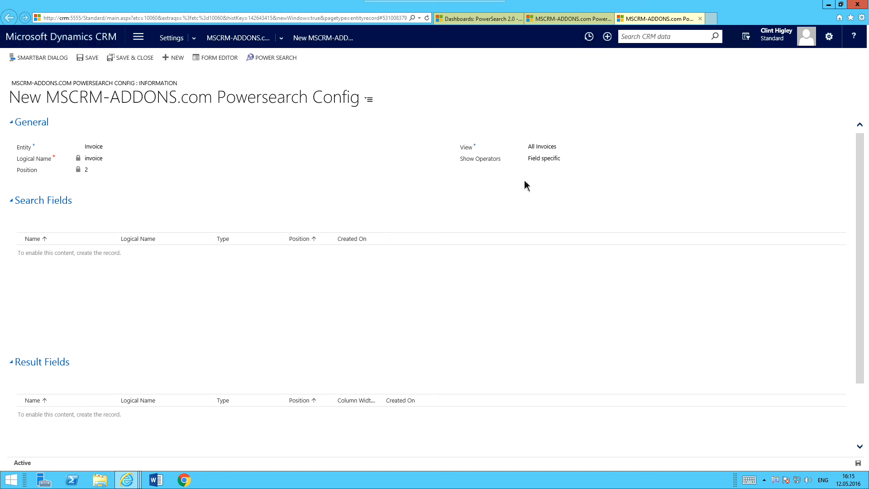
left_click(561, 159)
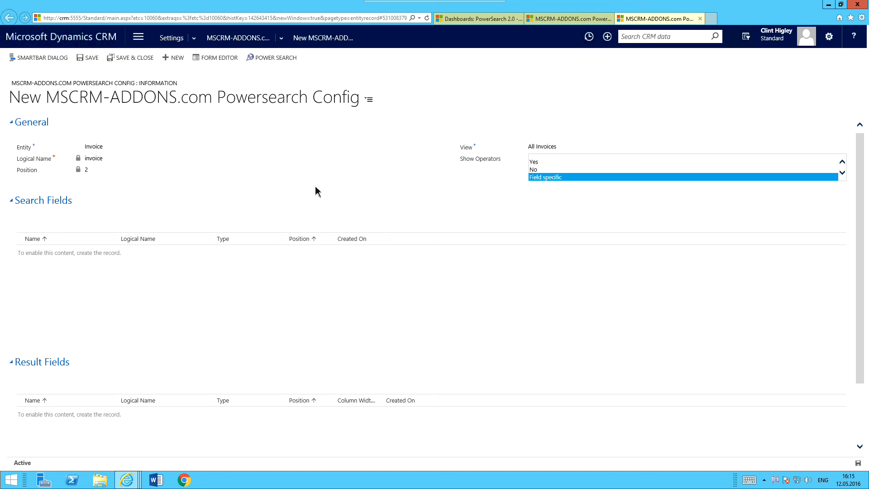
left_click(278, 184)
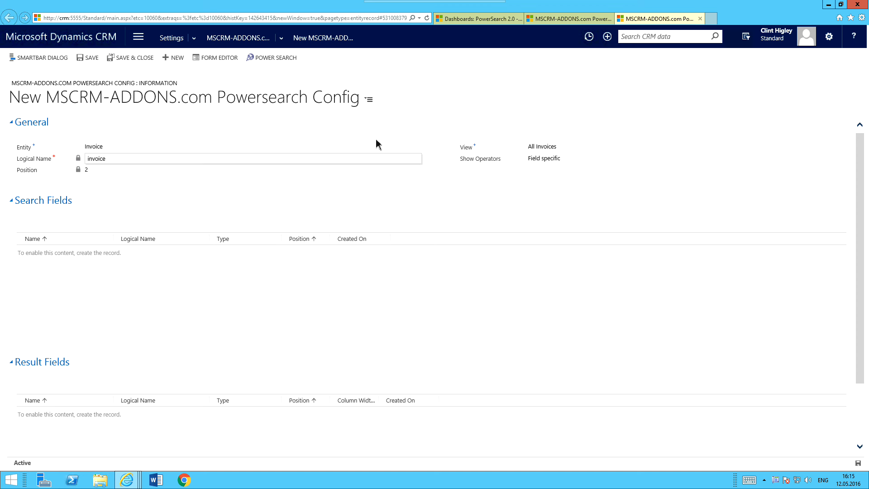
left_click(91, 60)
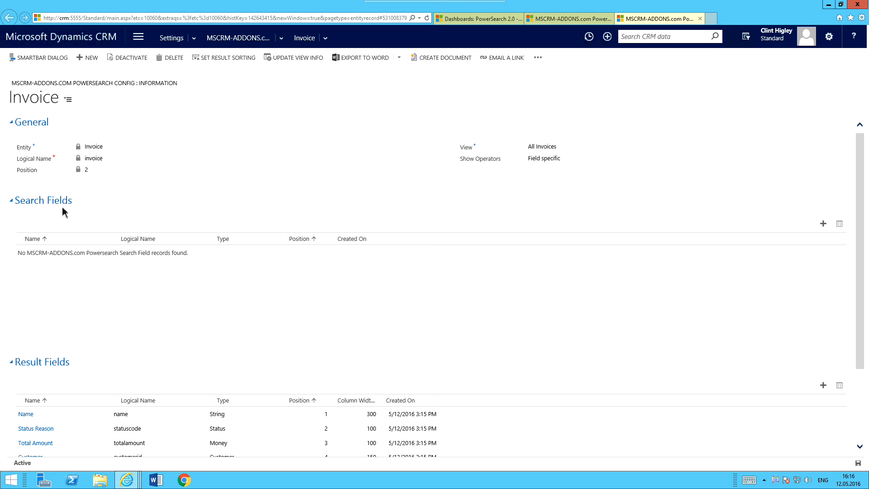
- Add a new search field to the Invoice configuration and choose Due Date as its field
scroll(135, 339, "down", 1)
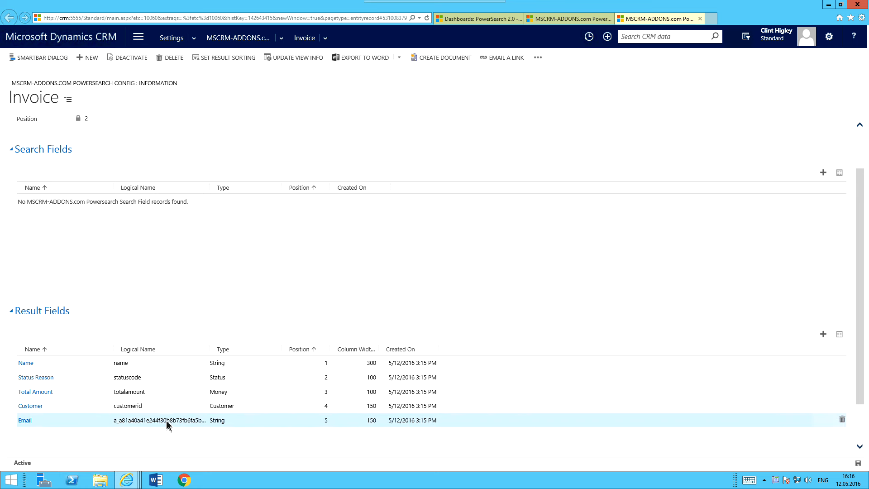
scroll(152, 275, "up", 1)
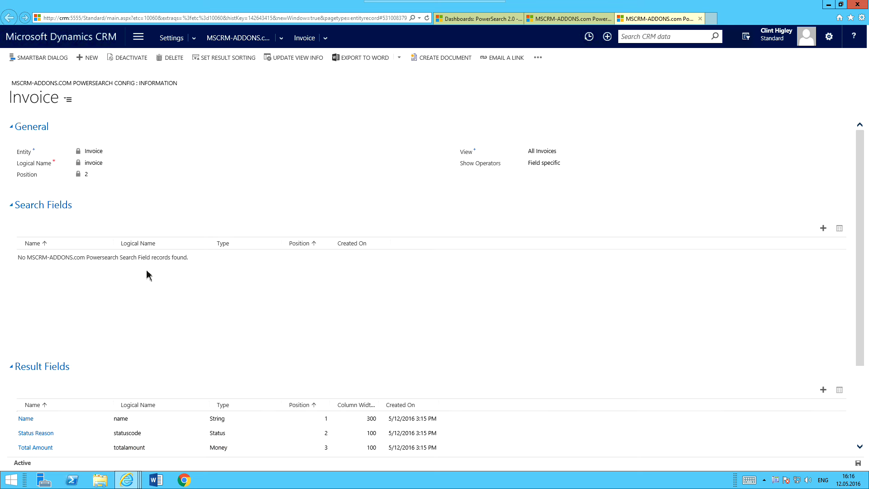
left_click(824, 229)
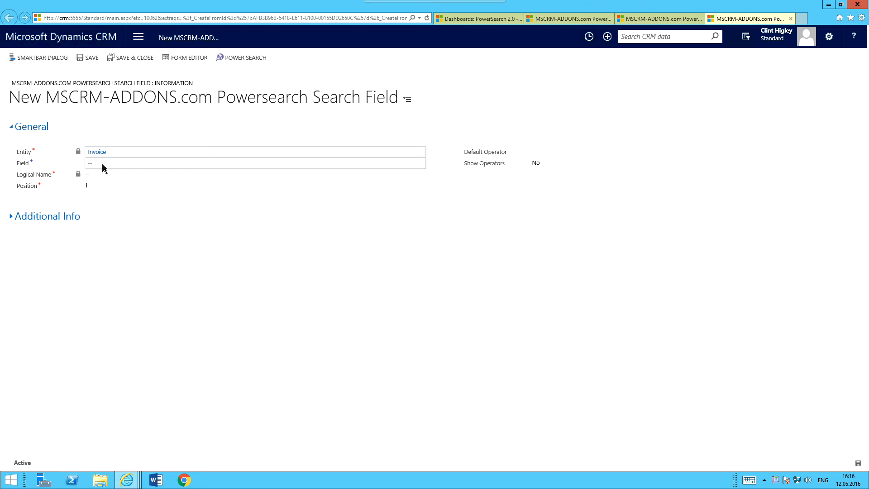
left_click(102, 163)
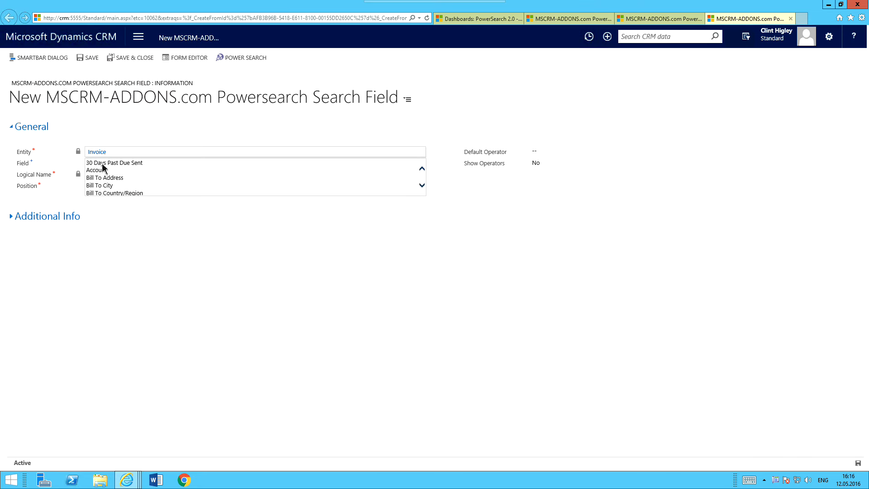
left_click(421, 186)
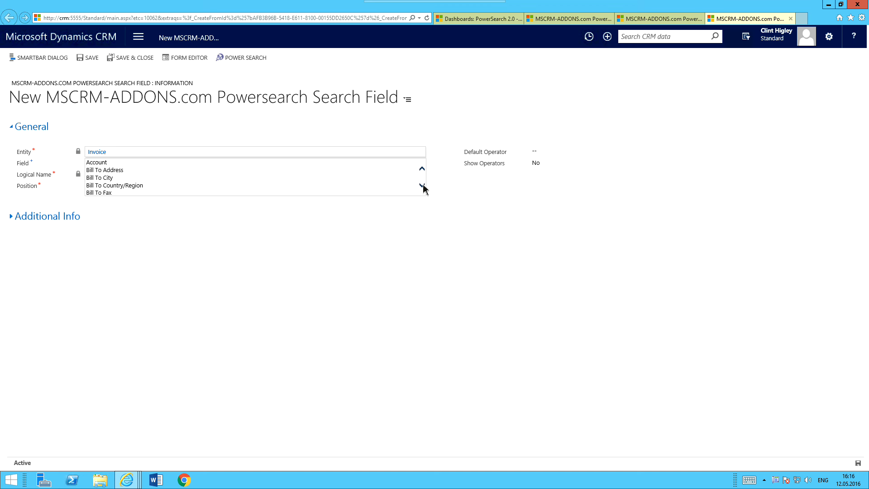
left_click(421, 186)
left_click(422, 185)
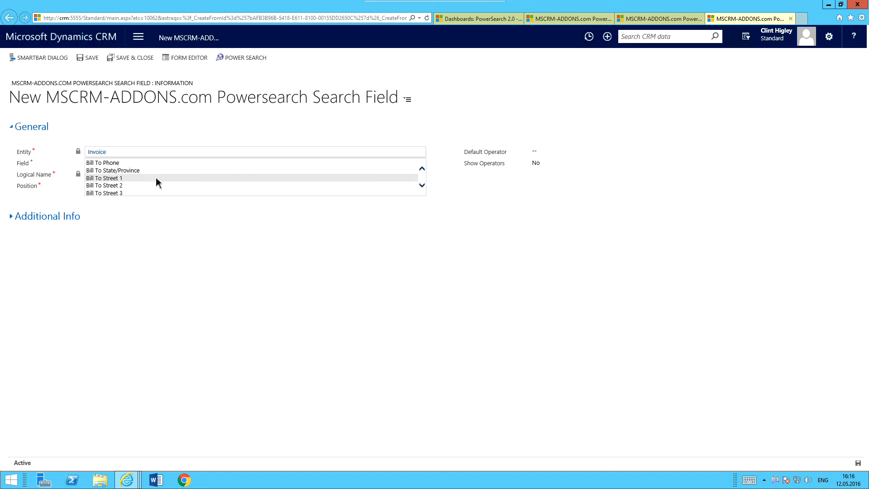
left_click(423, 186)
left_click(424, 185)
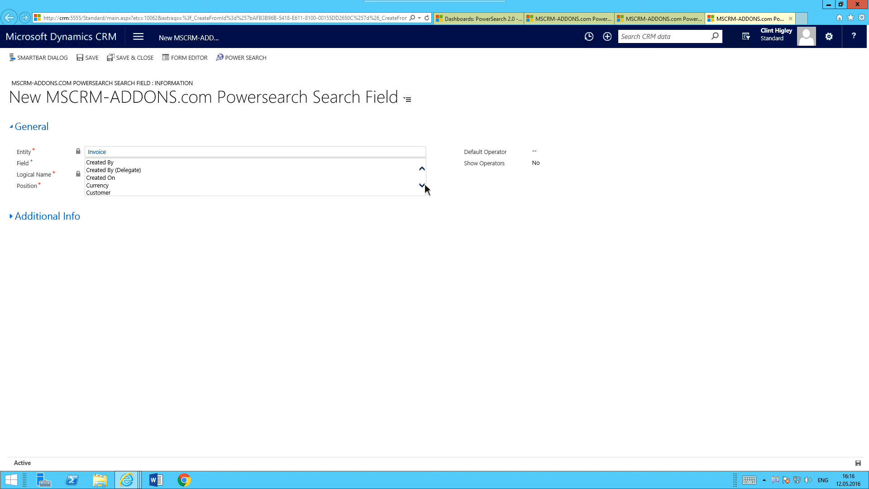
left_click(425, 185)
left_click(424, 185)
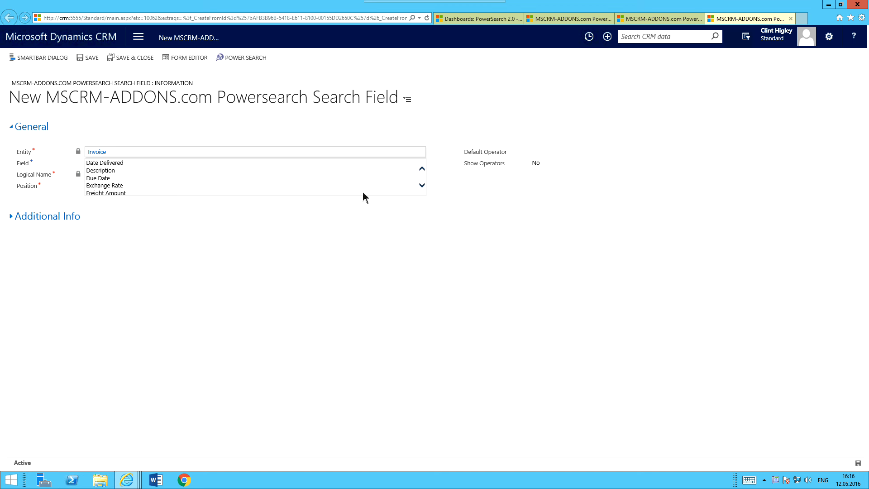
left_click(106, 177)
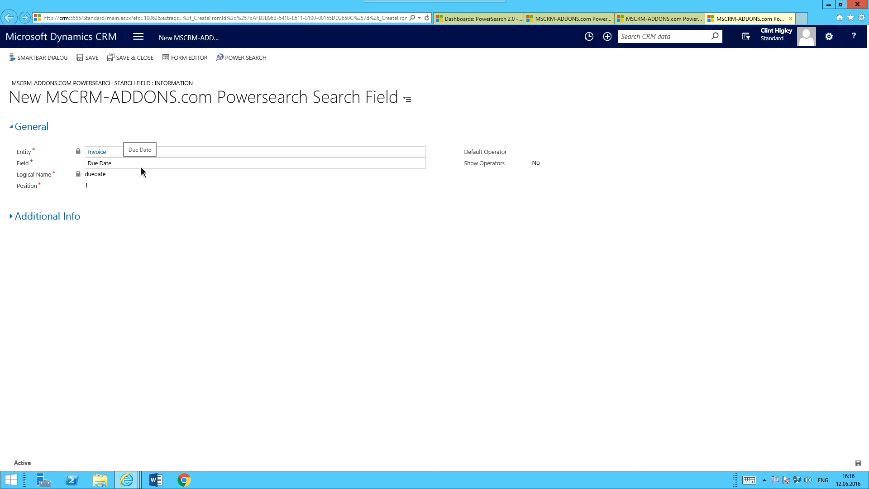
- Set the Due Date search field's default operator to On or After with Show Operators at Yes, then save and close it
left_click(541, 154)
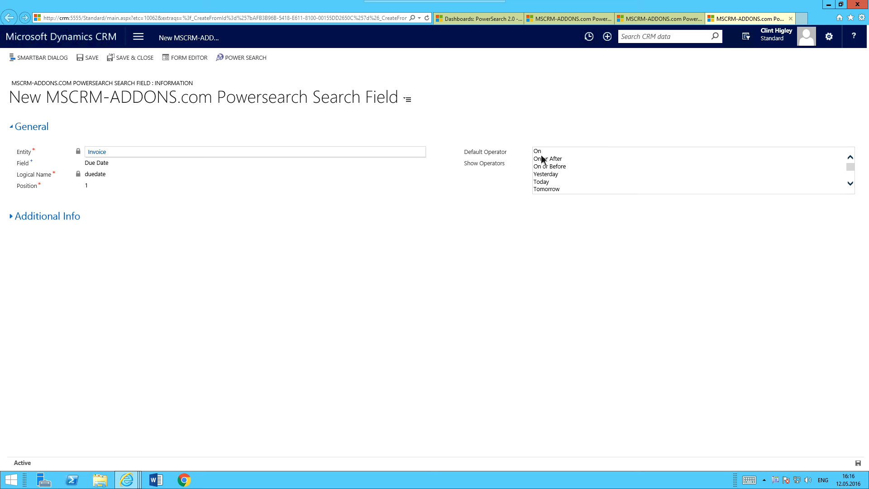
left_click(565, 158)
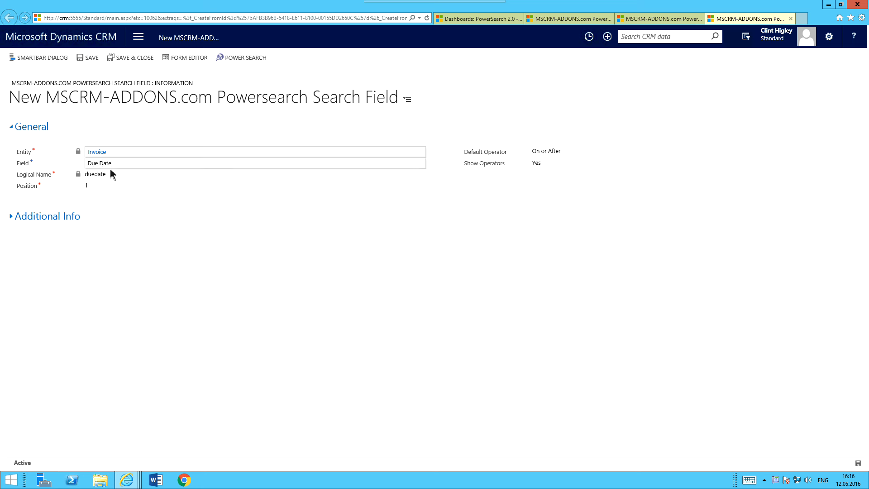
left_click(13, 220)
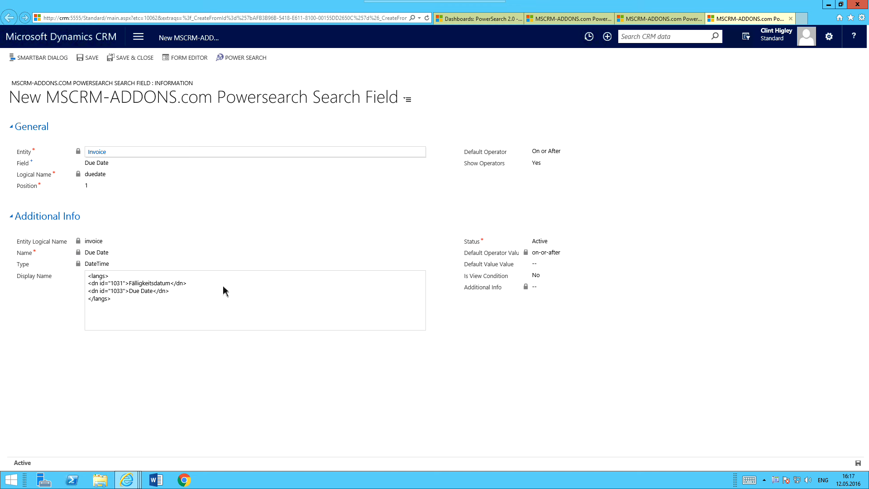
left_click(556, 269)
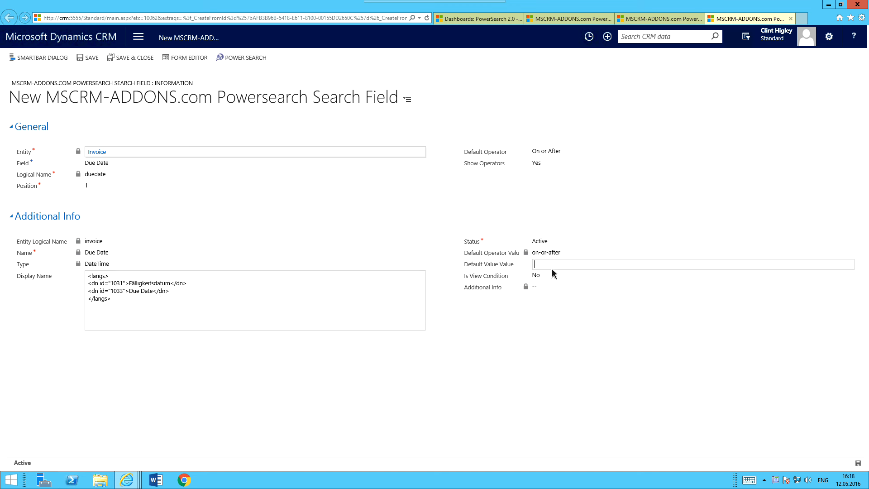
left_click(12, 217)
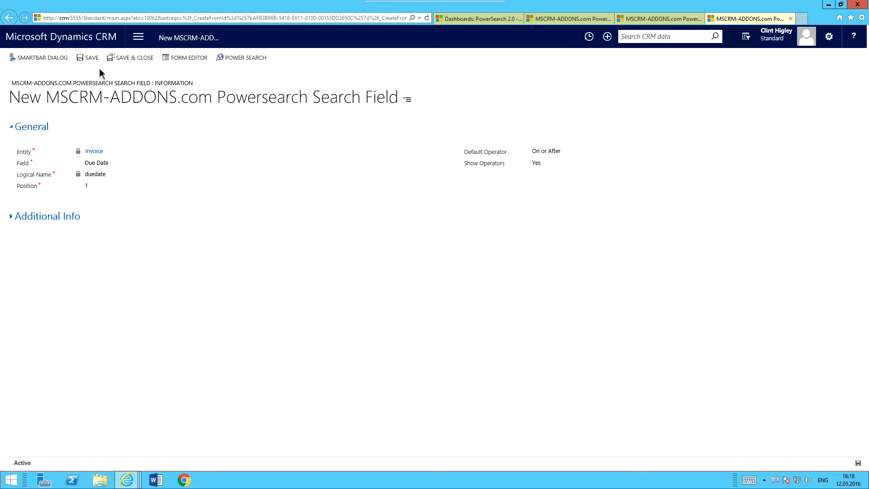
left_click(128, 59)
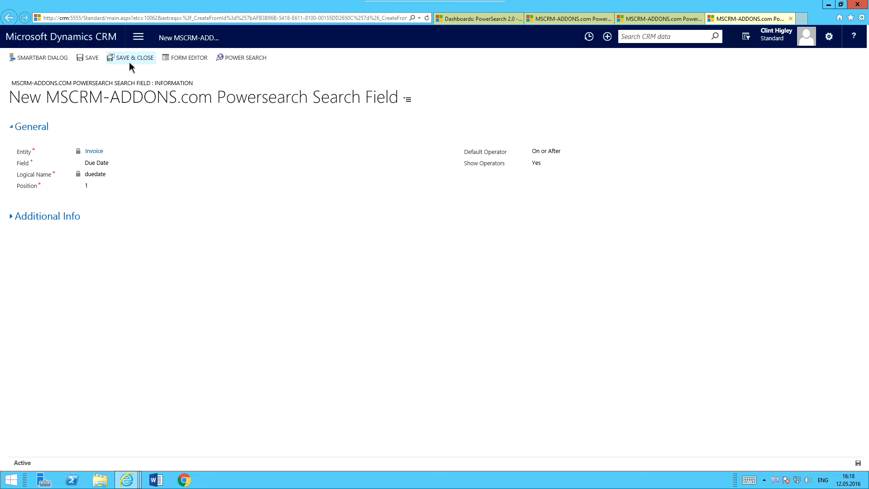
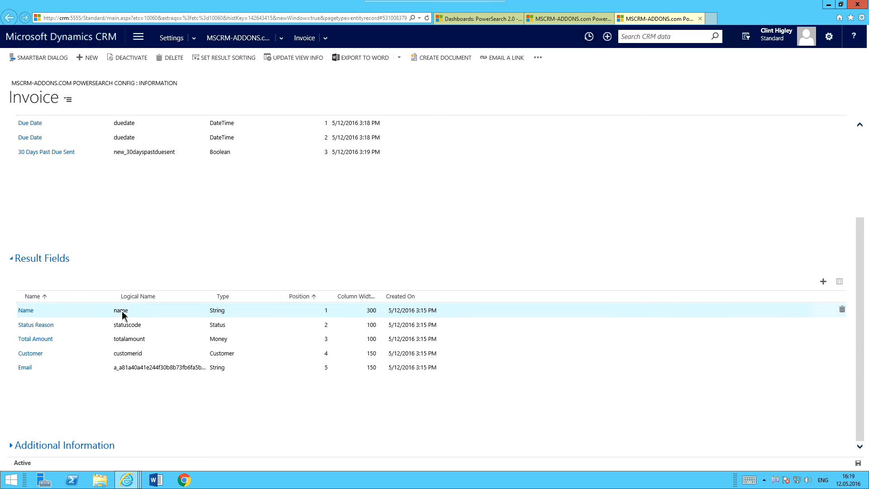
- Add a Created On result field with column width 150 to the Invoice configuration, save it and close its form
left_click(823, 282)
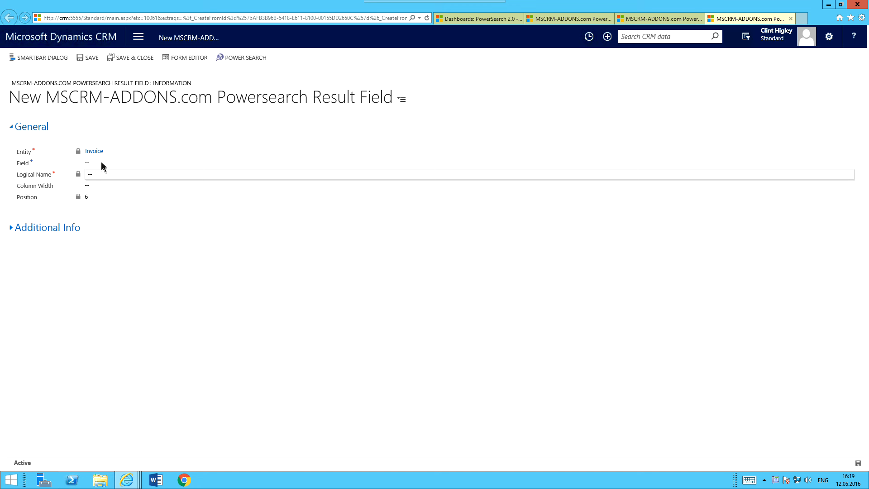
left_click(101, 161)
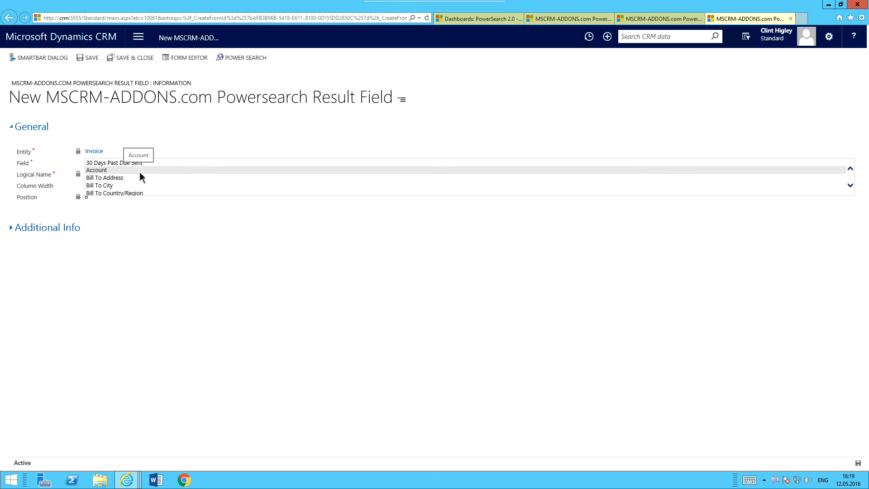
scroll(156, 185, "down", 2)
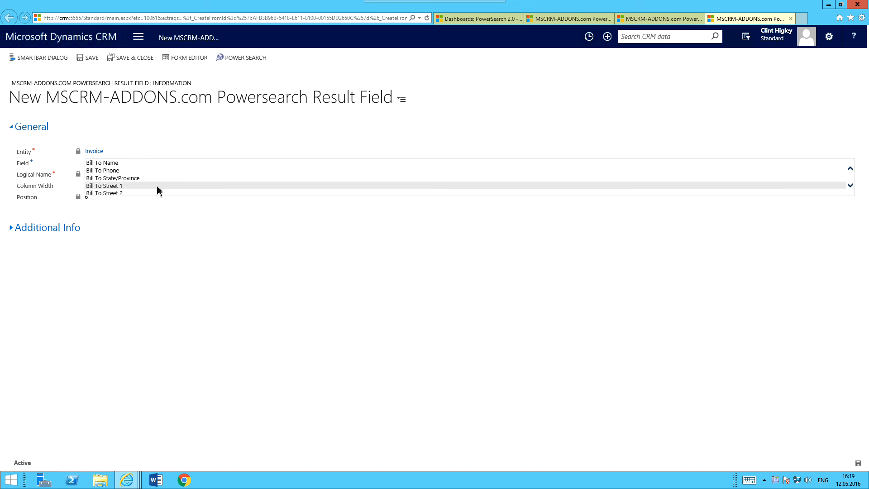
scroll(157, 185, "down", 2)
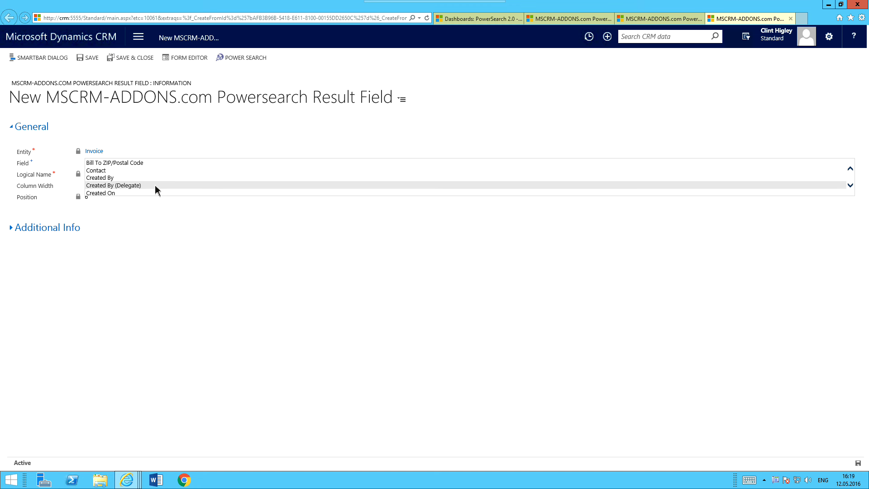
left_click(114, 193)
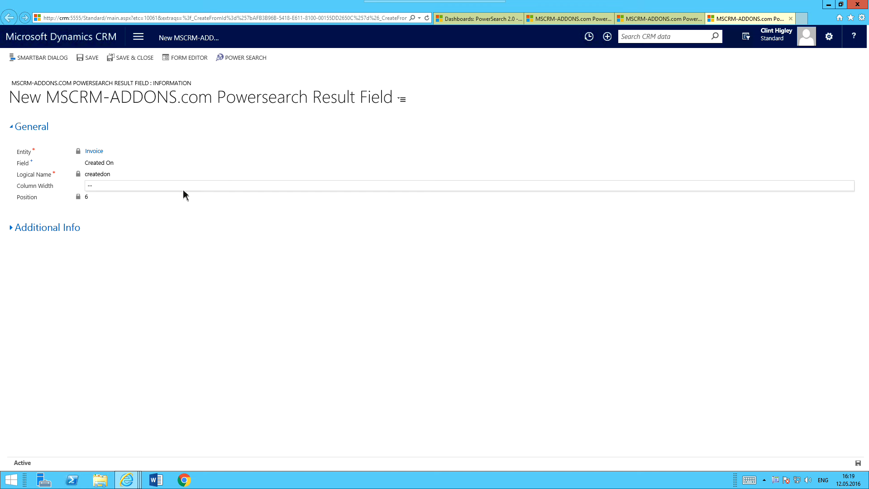
left_click(167, 185)
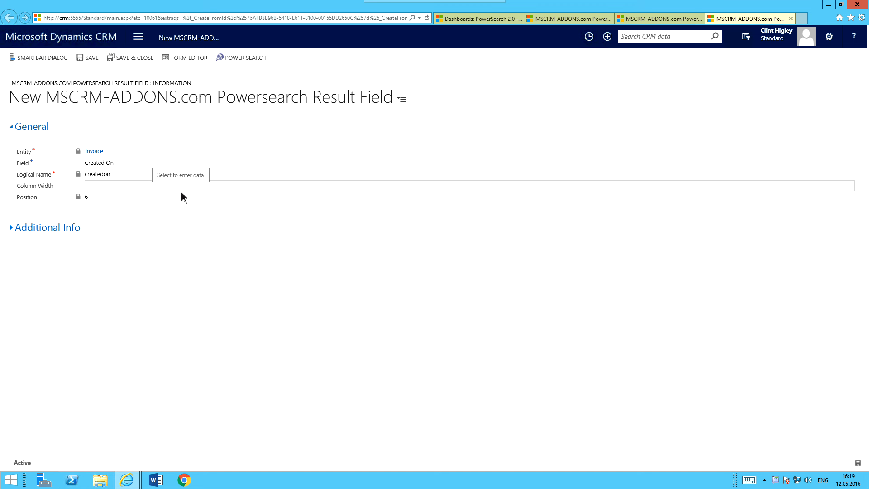
type("150")
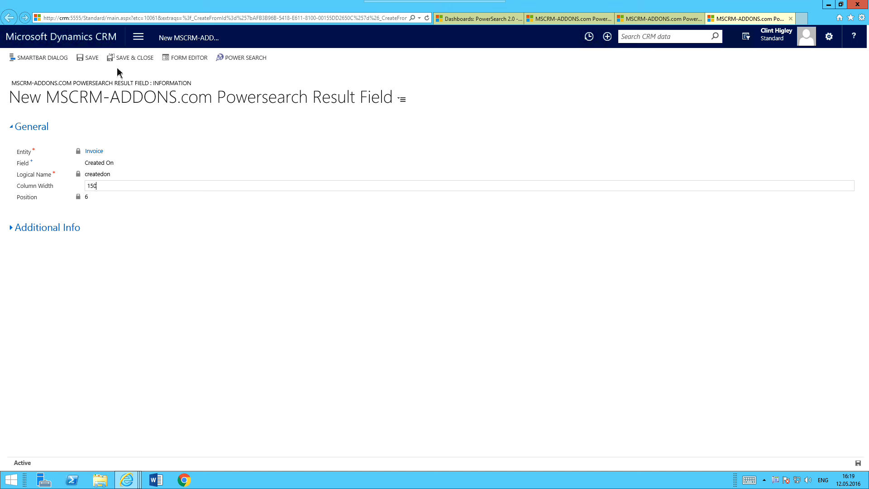
left_click(98, 61)
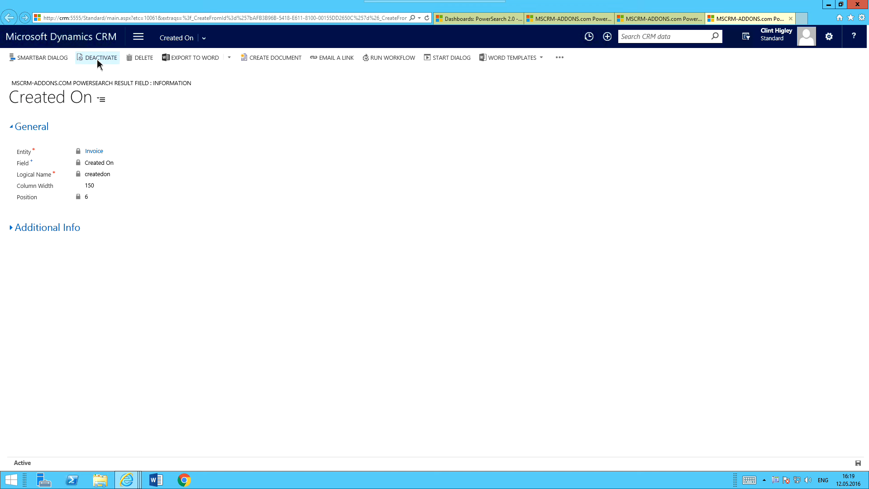
left_click(791, 19)
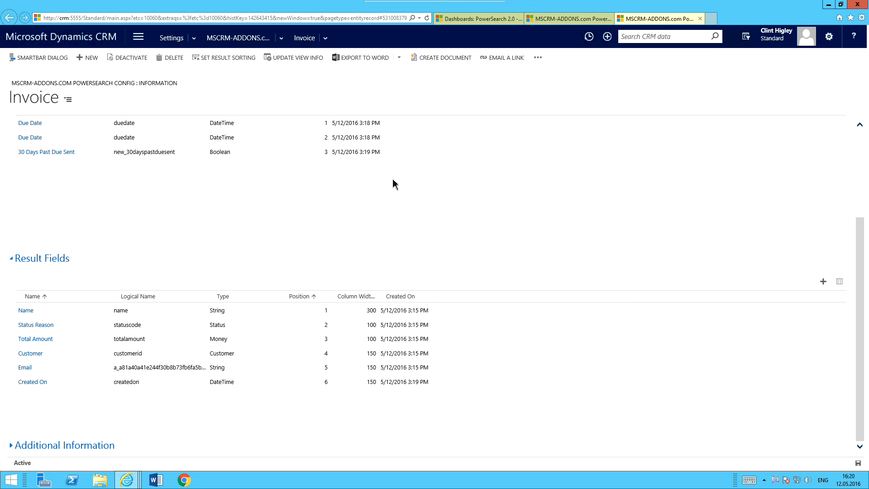
- Return to the PowerSearch 2.0 dashboard, reload it, and show the Invoices search
left_click(494, 19)
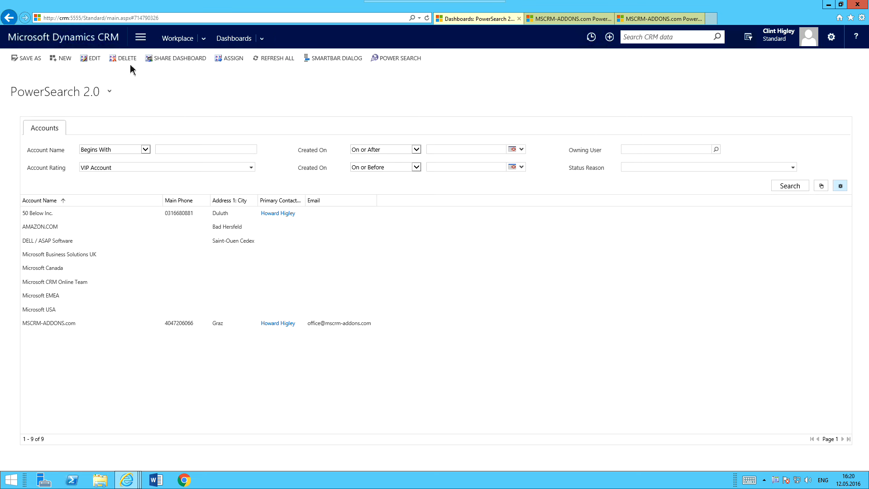
left_click(76, 40)
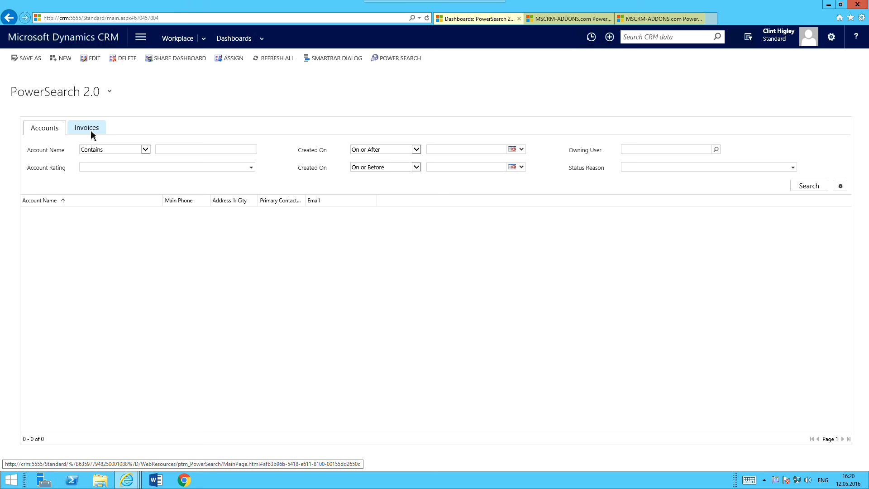
left_click(93, 134)
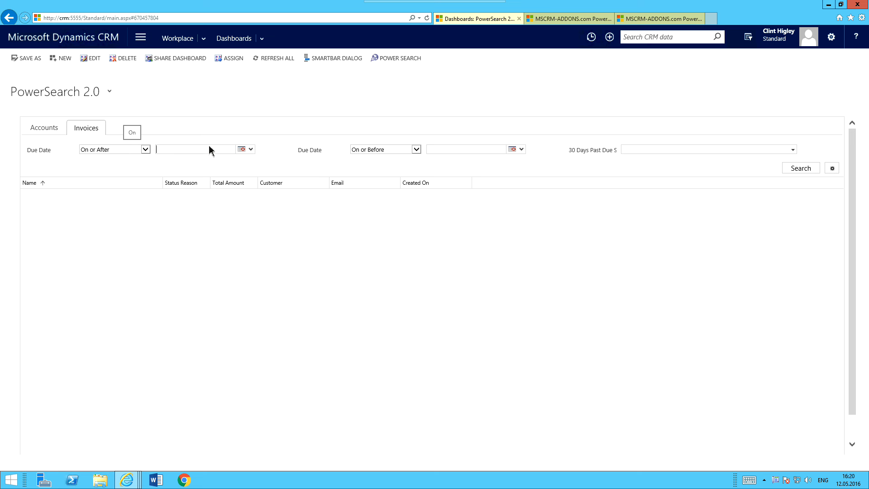
- Set the invoice Due Date filters to on or after 3/13/2016 and on or before 4/12/2016
left_click(250, 150)
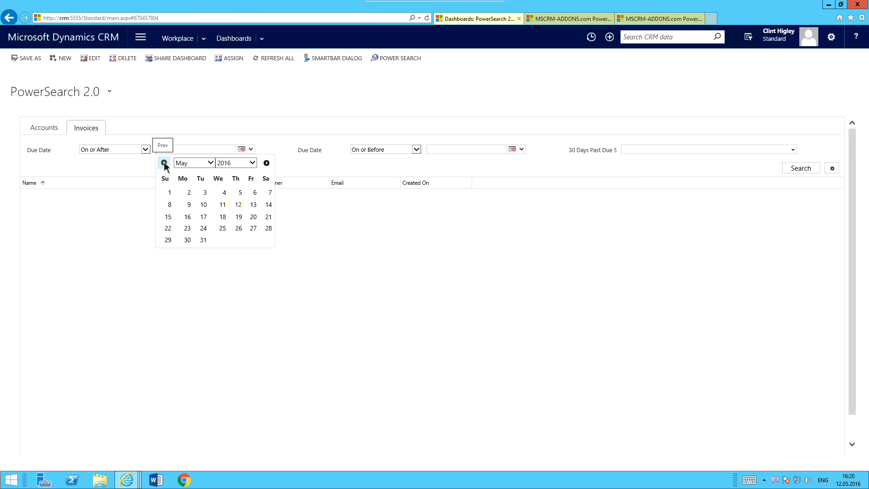
left_click(164, 163)
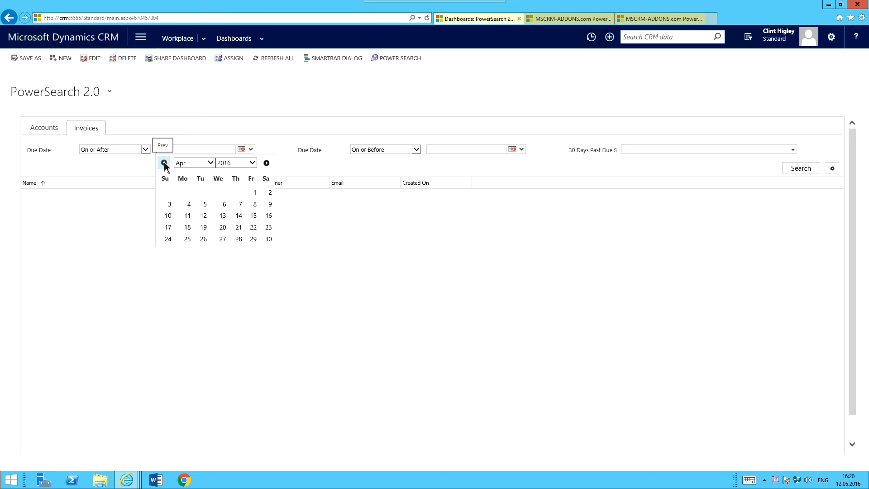
left_click(164, 163)
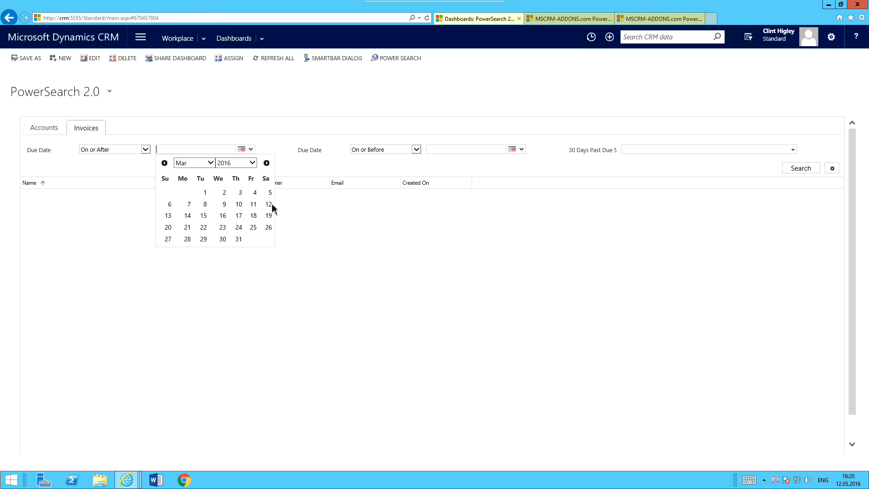
left_click(170, 216)
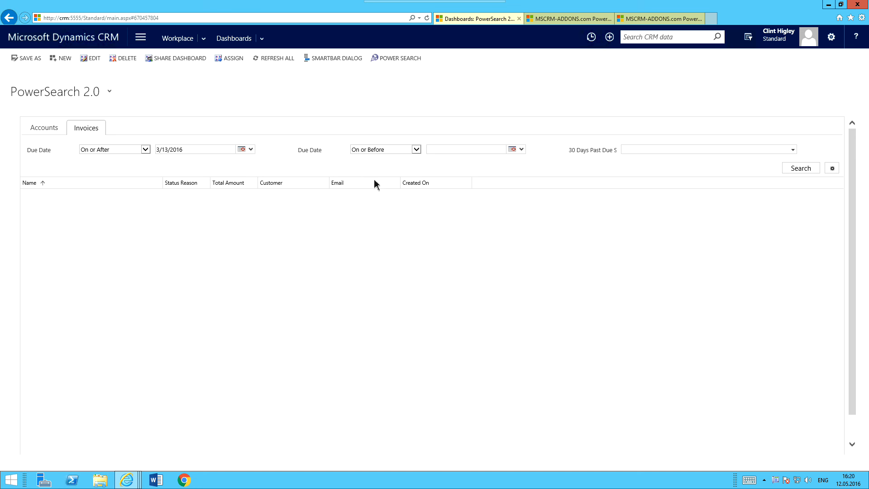
left_click(521, 149)
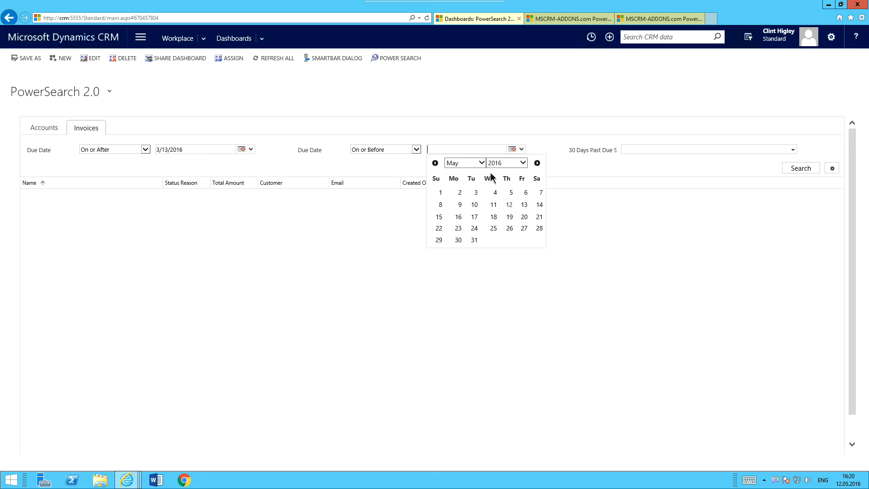
left_click(440, 168)
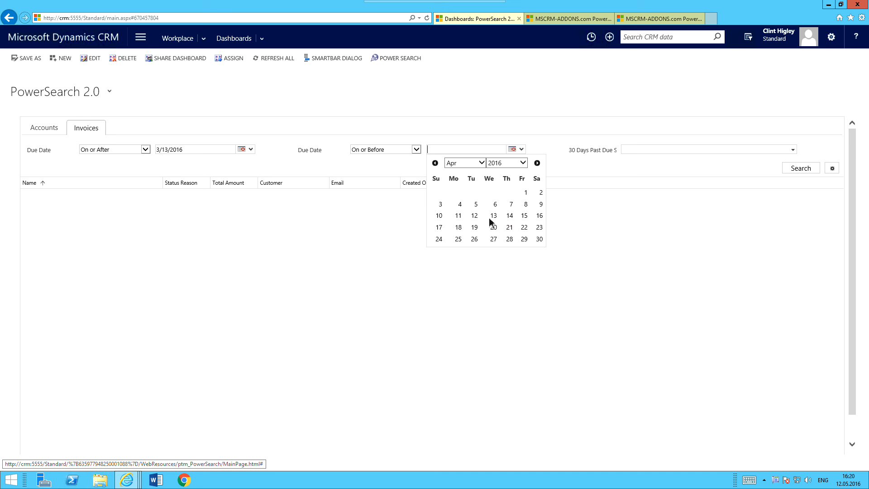
left_click(475, 219)
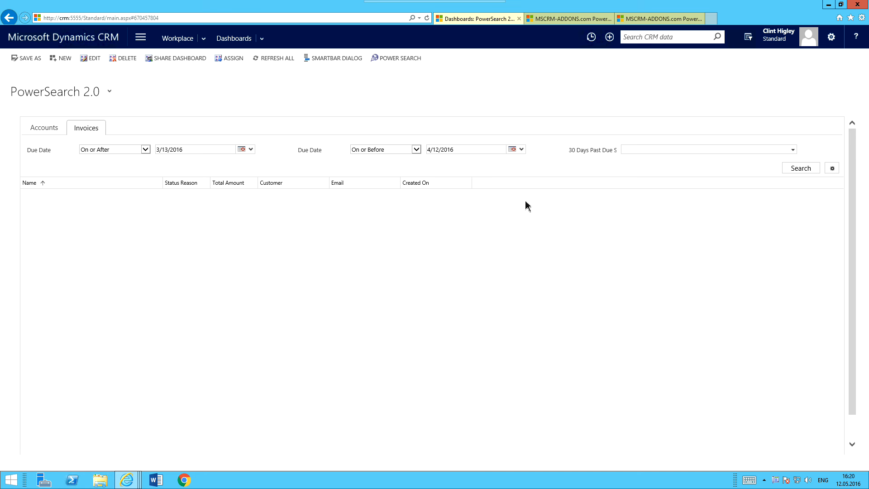
- Check the 30 Days Past Due Sent and Due Date operator choices without changing them, and run the invoice search
left_click(644, 151)
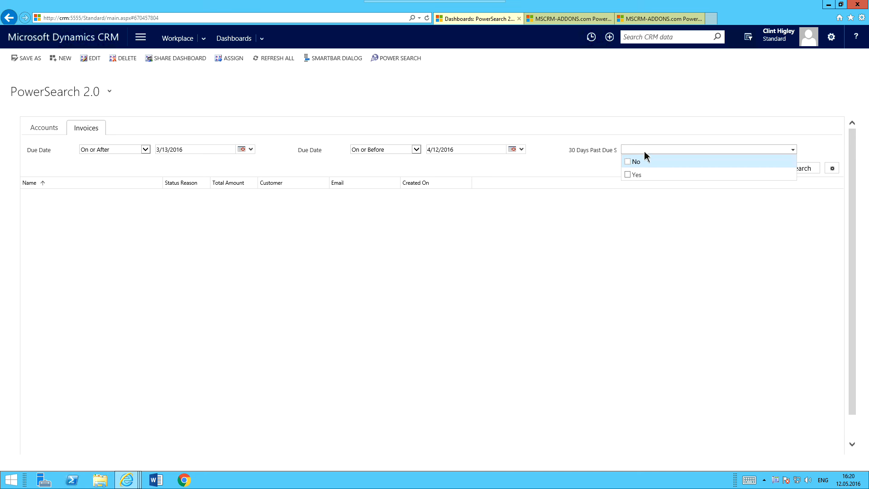
left_click(591, 144)
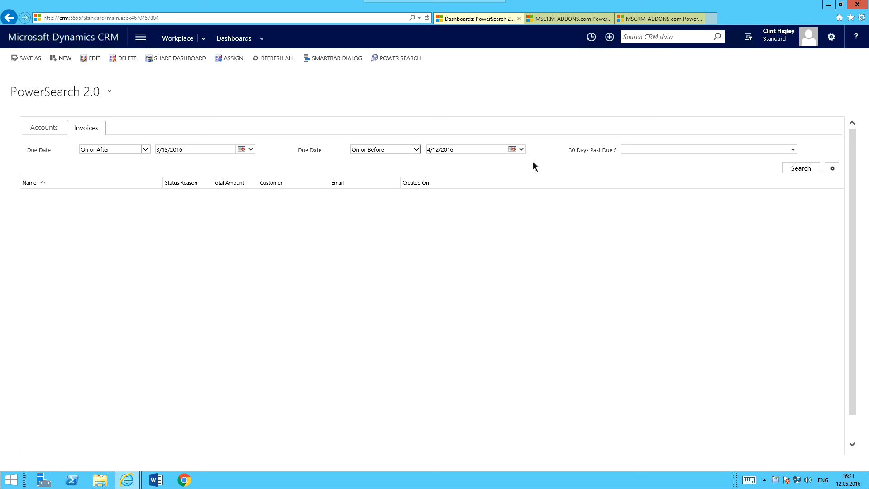
left_click(416, 150)
left_click(415, 150)
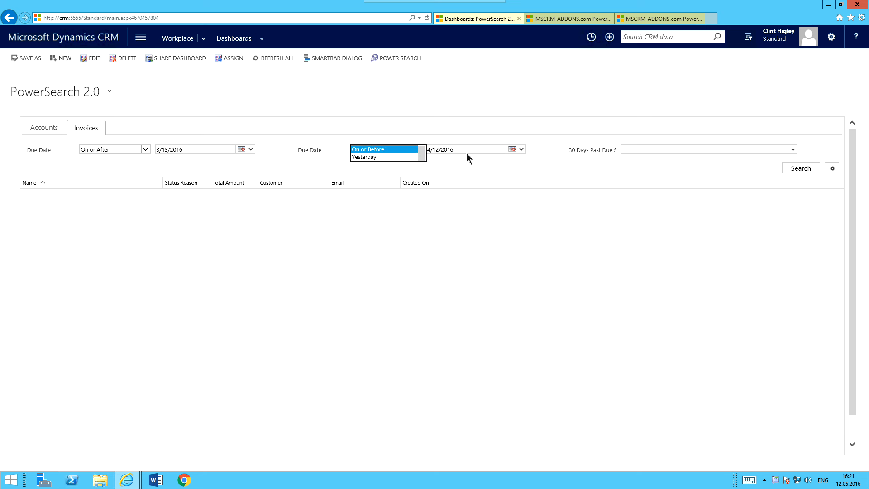
left_click(557, 169)
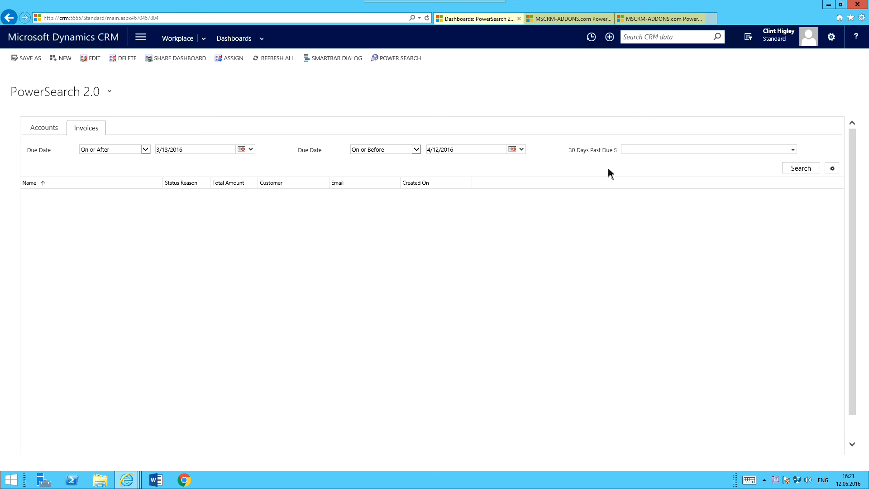
left_click(797, 169)
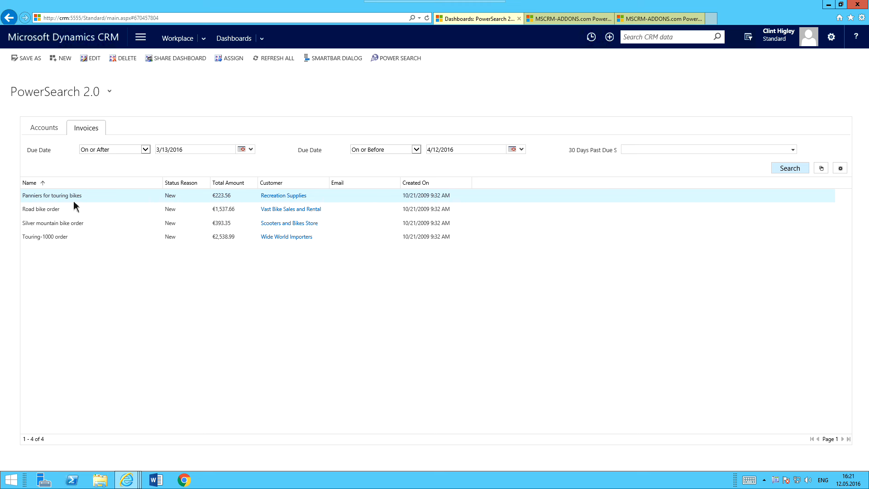
- Open the Panniers for touring bikes invoice from the search results and return to the dashboard
double_click(109, 200)
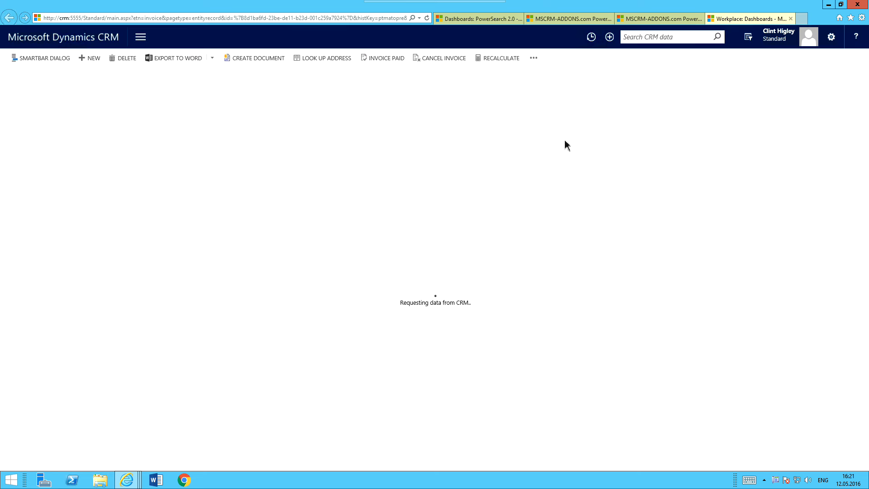
left_click(485, 20)
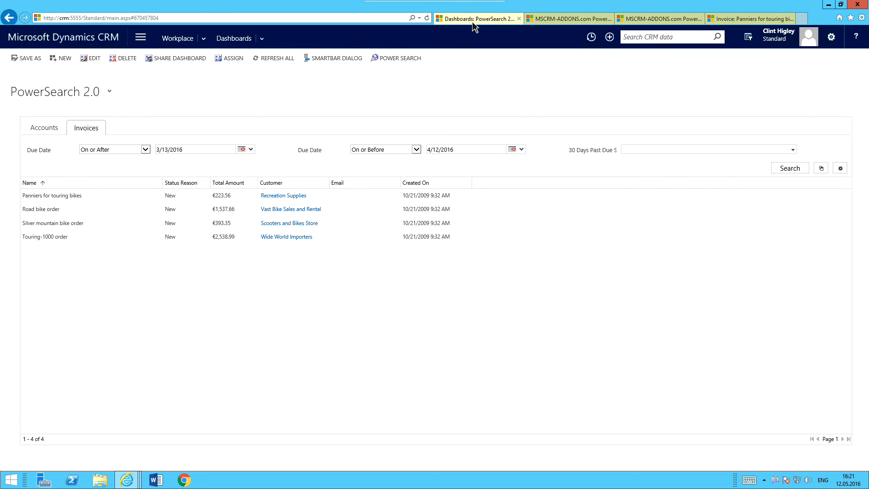
- Open the invoice search results as a full CRM list in their own window and select all the records
left_click(821, 168)
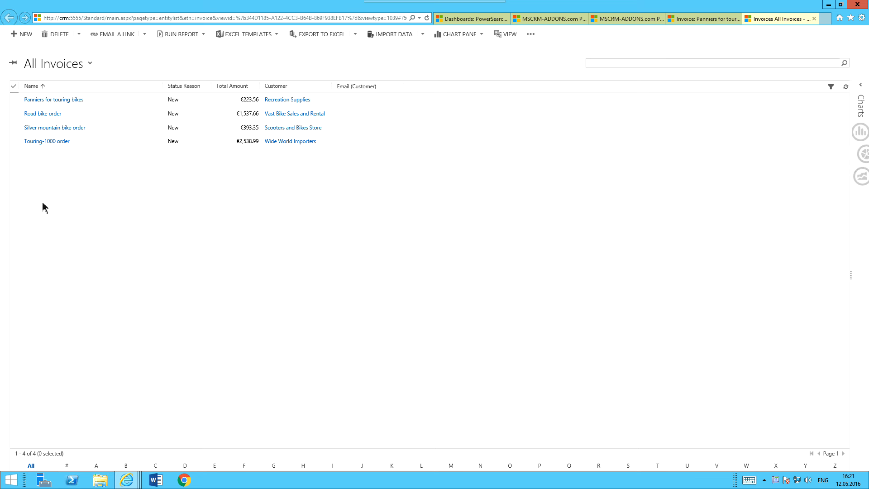
left_click(14, 87)
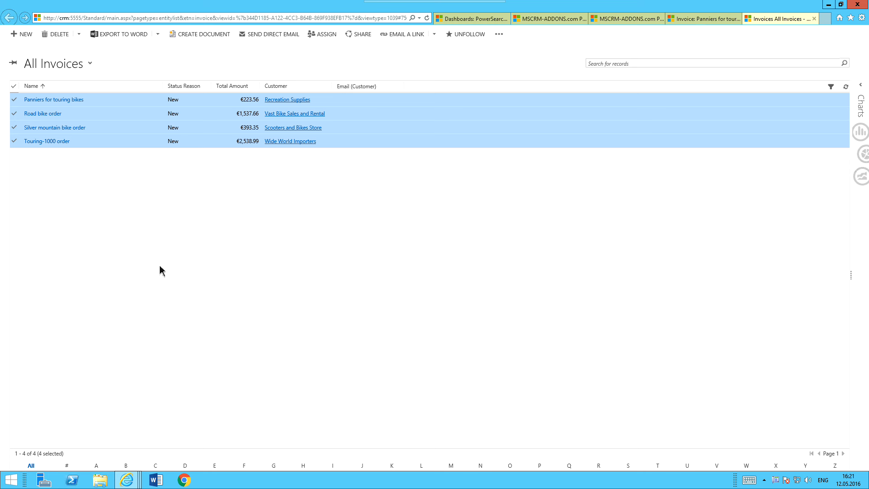
left_click(500, 34)
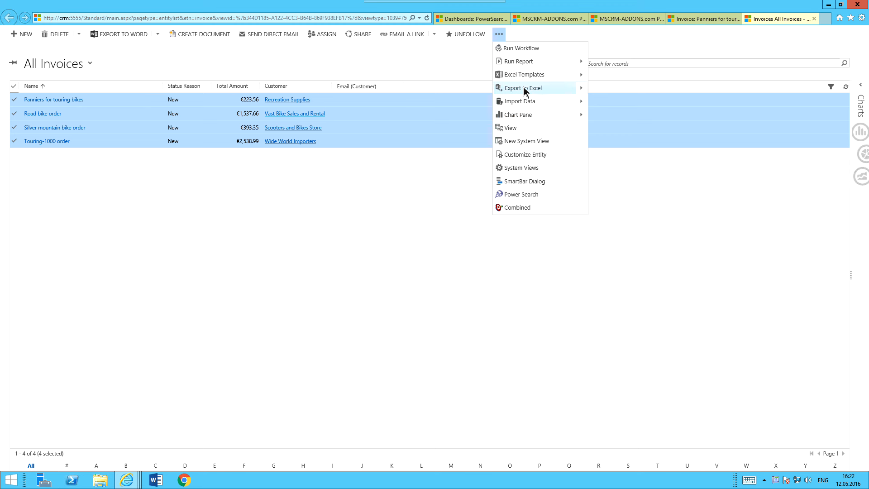
left_click(208, 35)
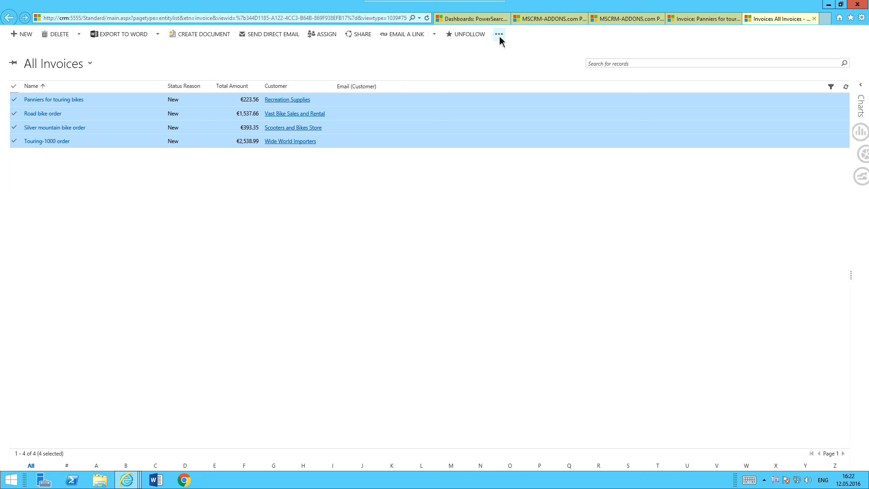
- Start a DocumentsCorePack batch for the selected invoices using the 30 Days Past Due option and close the dialog
left_click(197, 37)
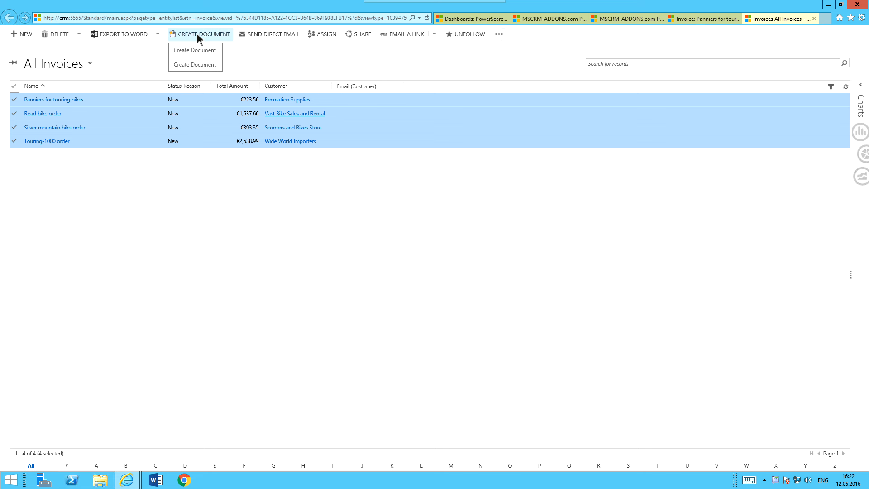
left_click(199, 50)
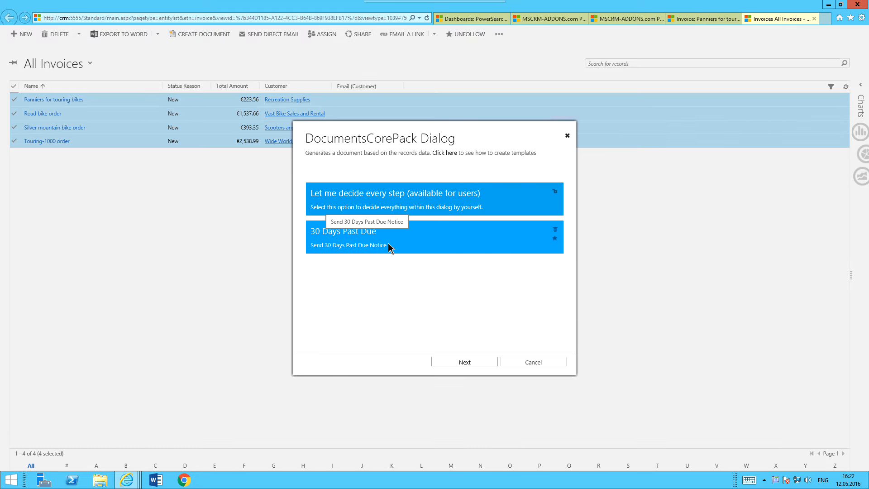
left_click(415, 244)
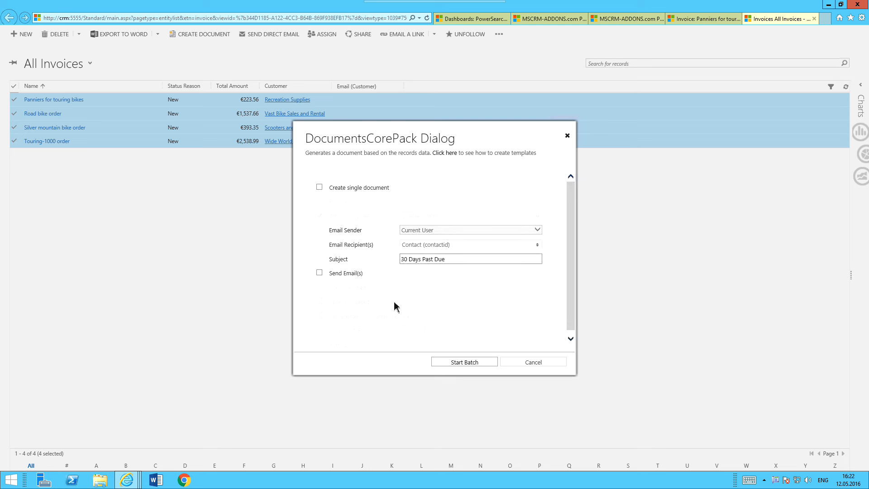
left_click(466, 362)
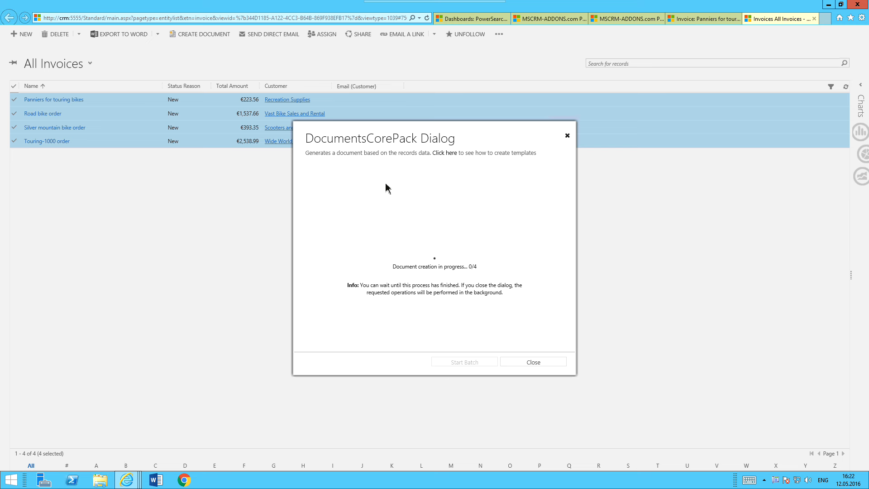
left_click(537, 363)
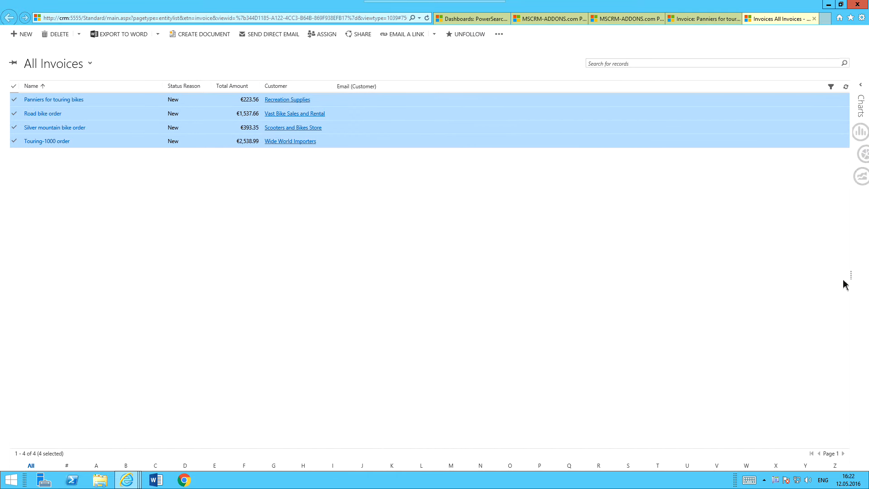
key("alt+Tab")
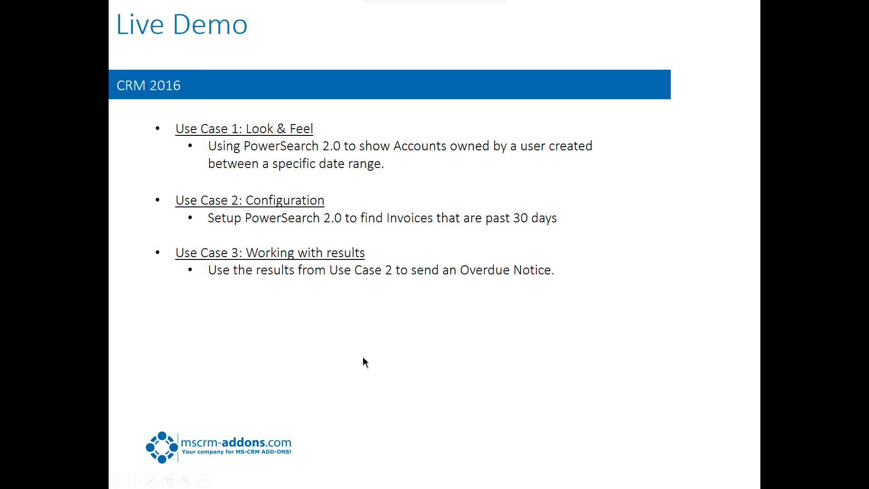
left_click(329, 344)
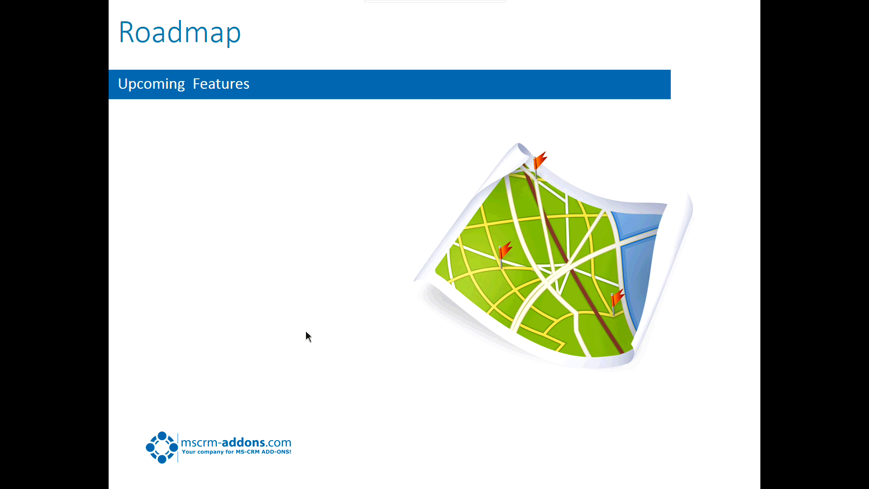
left_click(306, 336)
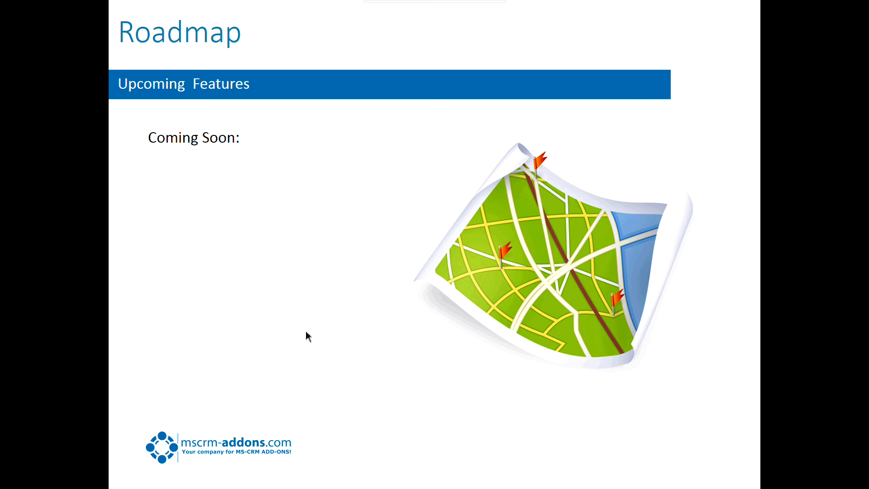
left_click(307, 336)
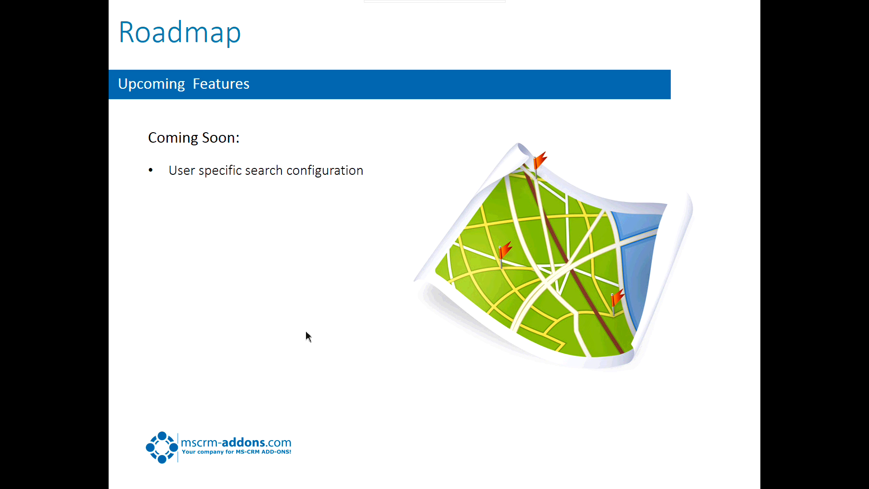